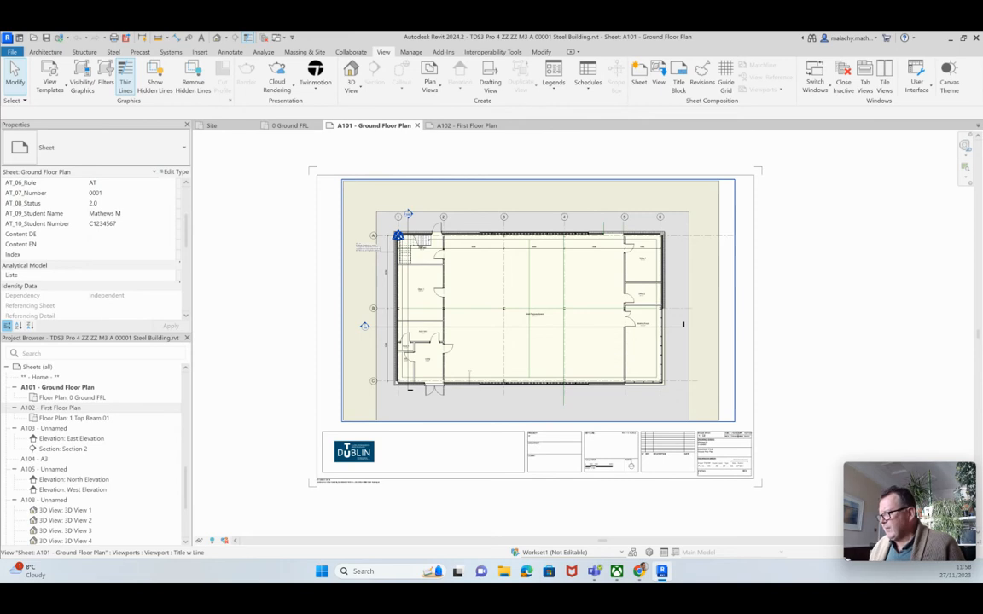
# Activate the A101 floor plan viewport and open the ground floor slab's type layer structure
pyautogui.click(497, 340)
pyautogui.rightClick(495, 341)
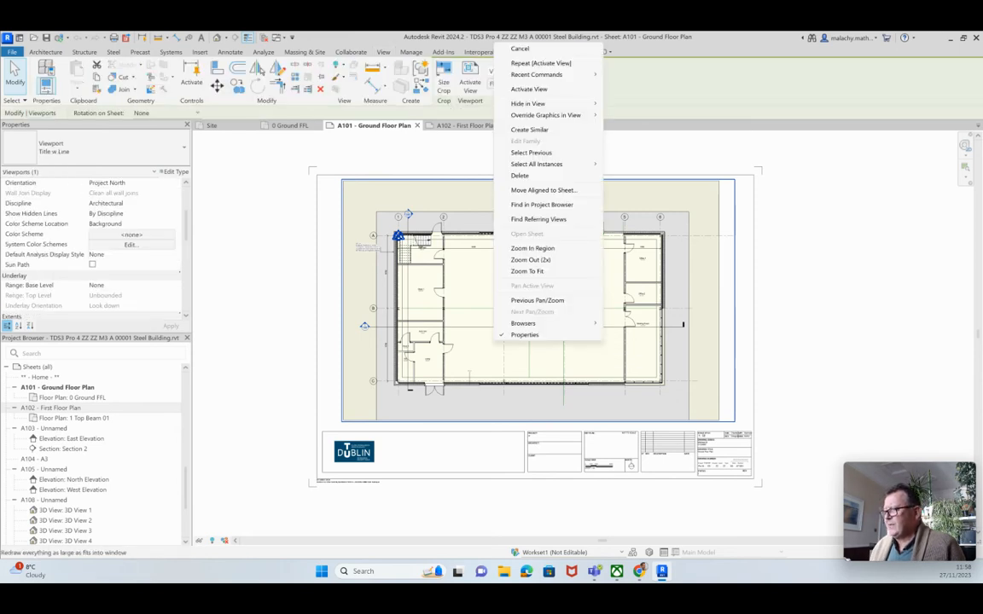
pyautogui.click(530, 89)
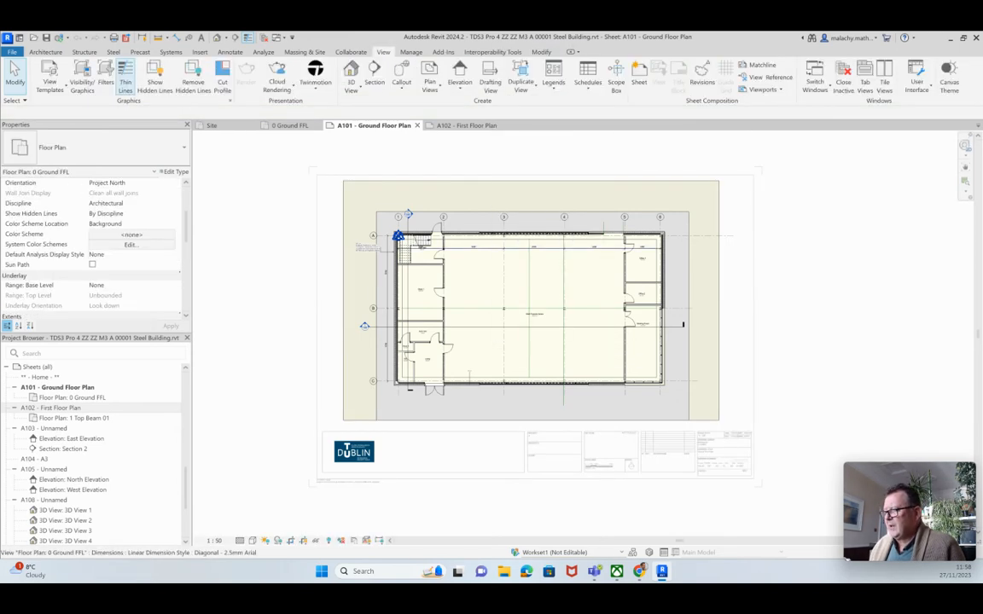
pyautogui.click(530, 238)
pyautogui.click(173, 172)
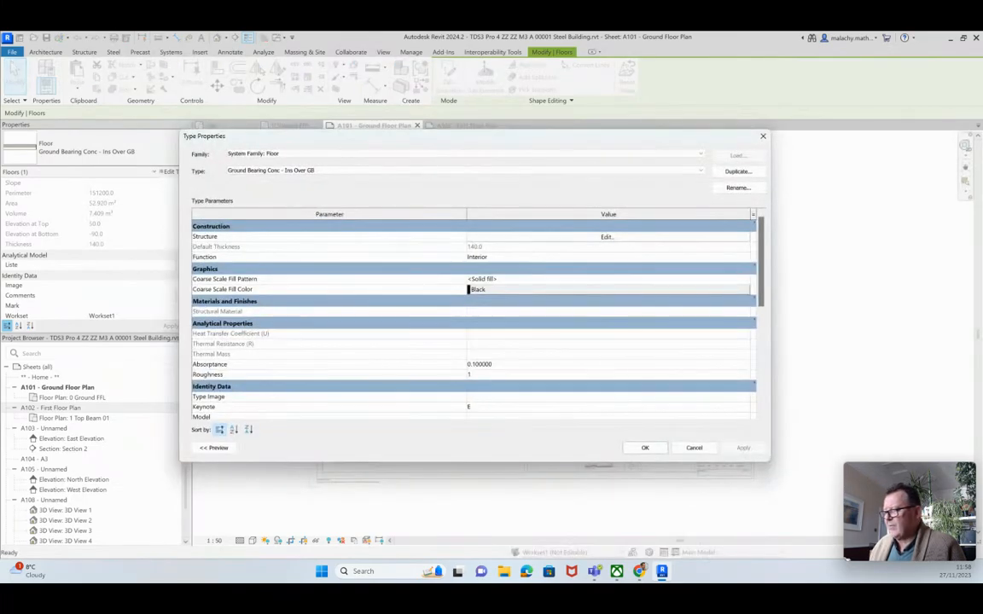
pyautogui.click(608, 237)
# Set the Concrete – Sand/Cement Screed surface background colour to white (RGB 255 255 255) and confirm
pyautogui.click(443, 235)
pyautogui.click(445, 235)
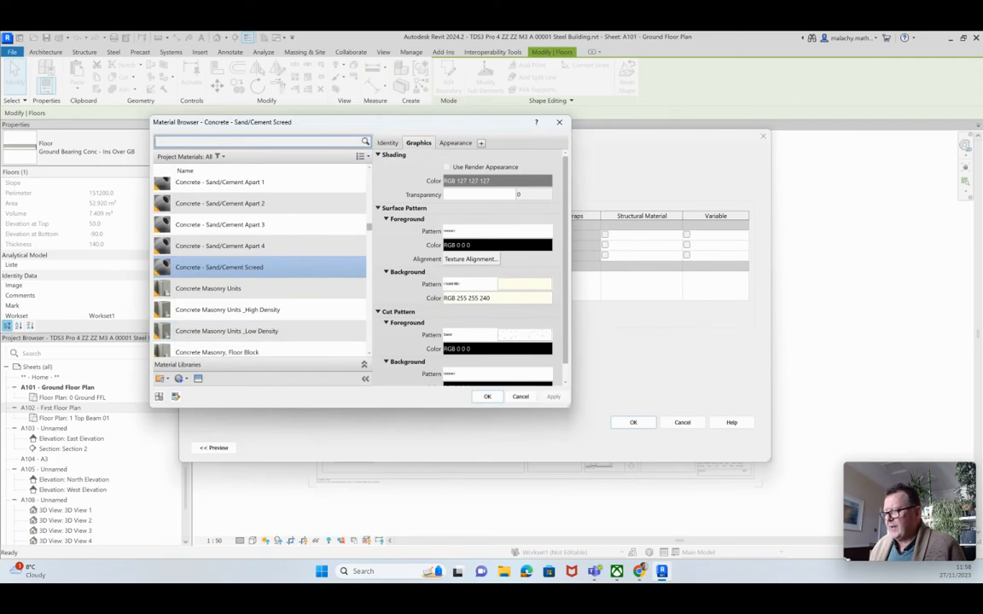
pyautogui.click(497, 298)
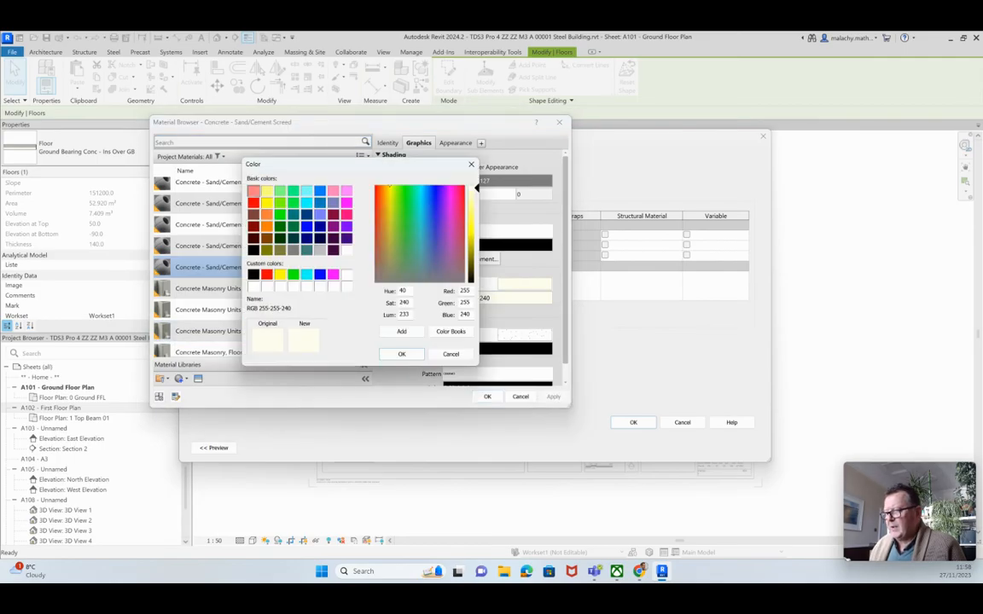
pyautogui.click(347, 275)
pyautogui.click(402, 354)
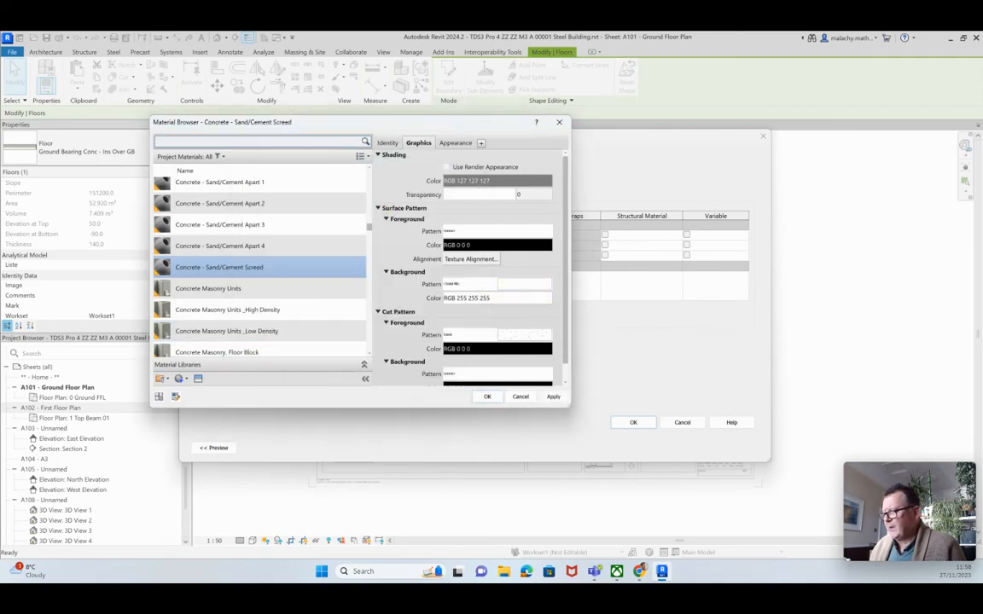
pyautogui.click(487, 397)
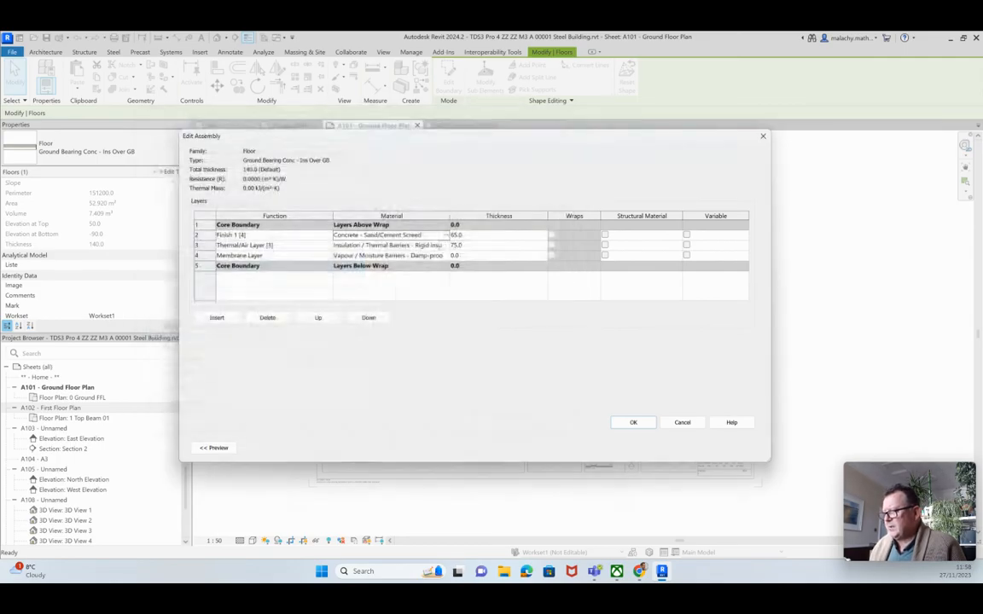
pyautogui.click(633, 423)
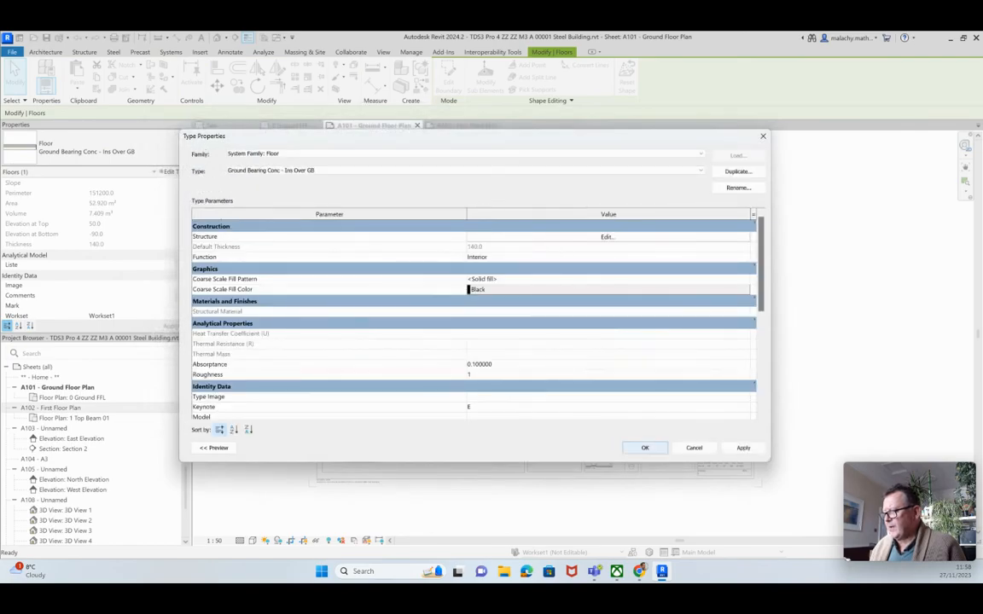
pyautogui.click(645, 448)
pyautogui.press('Escape')
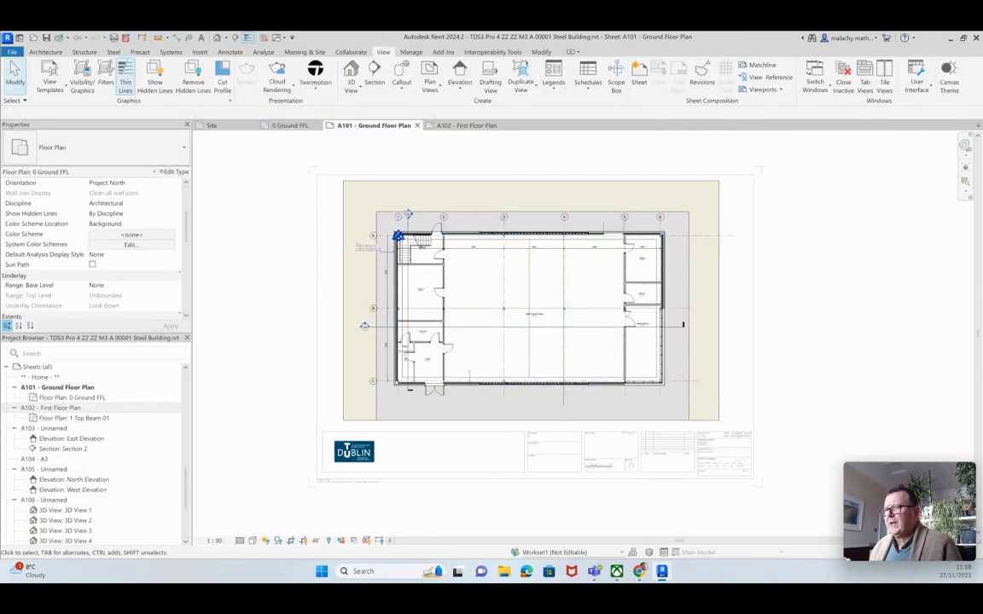
# In the default 3D view, display the toposolid's Site - Grass and Site - Earth layers
pyautogui.click(351, 75)
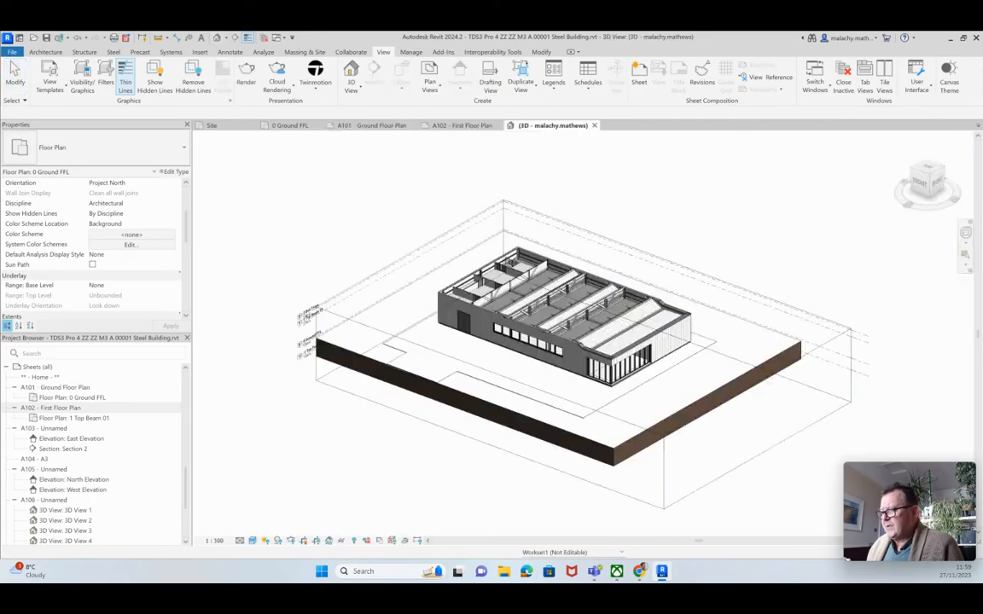
pyautogui.moveTo(766, 380); pyautogui.dragTo(694, 359, button='middle')
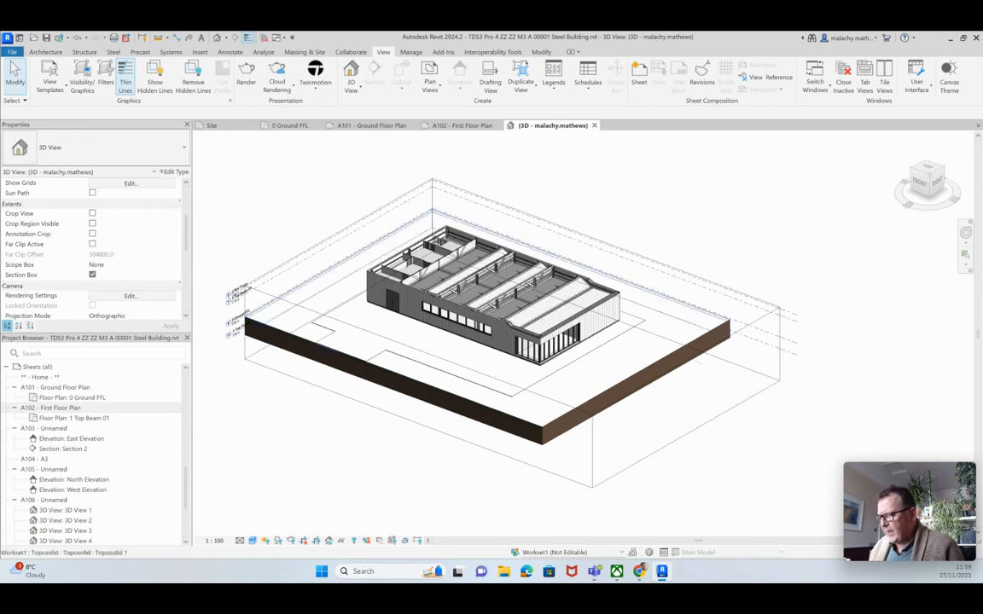
pyautogui.click(695, 356)
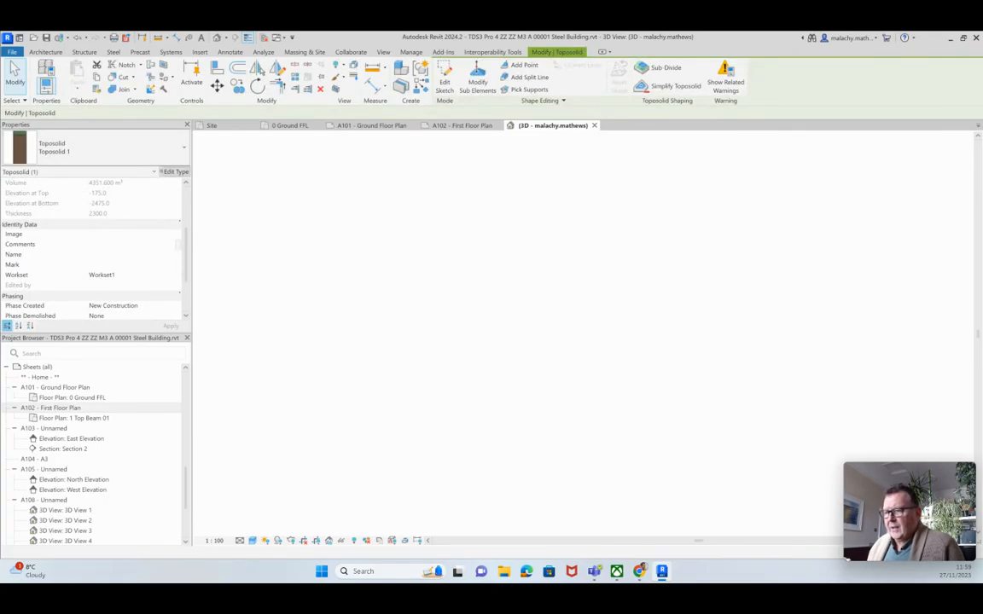
pyautogui.click(174, 172)
pyautogui.click(605, 237)
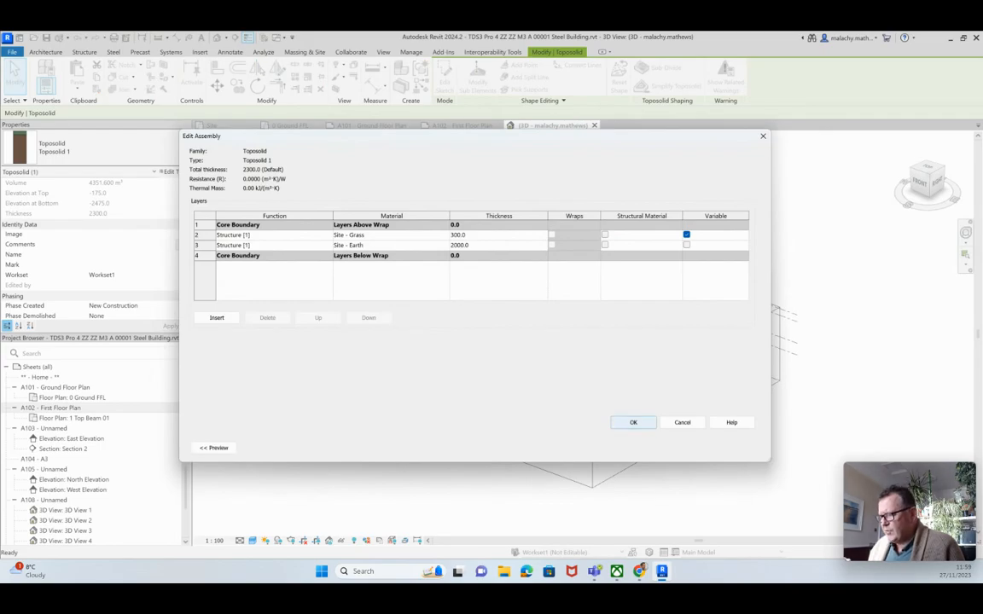
# Close the toposolid dialogs without changes and select the Conc Ground Deck slab
pyautogui.click(633, 423)
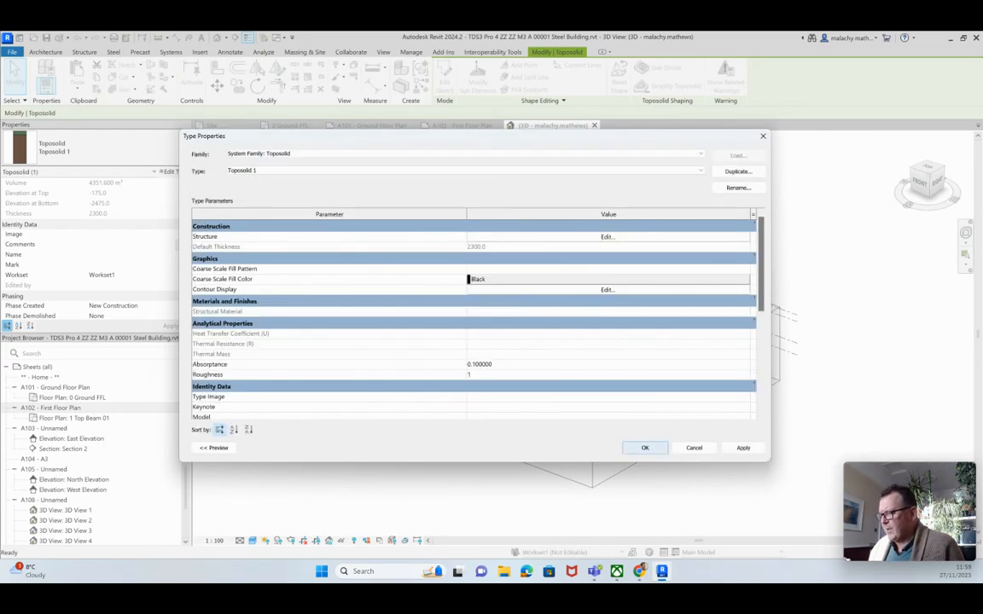
pyautogui.click(642, 447)
pyautogui.press('Escape')
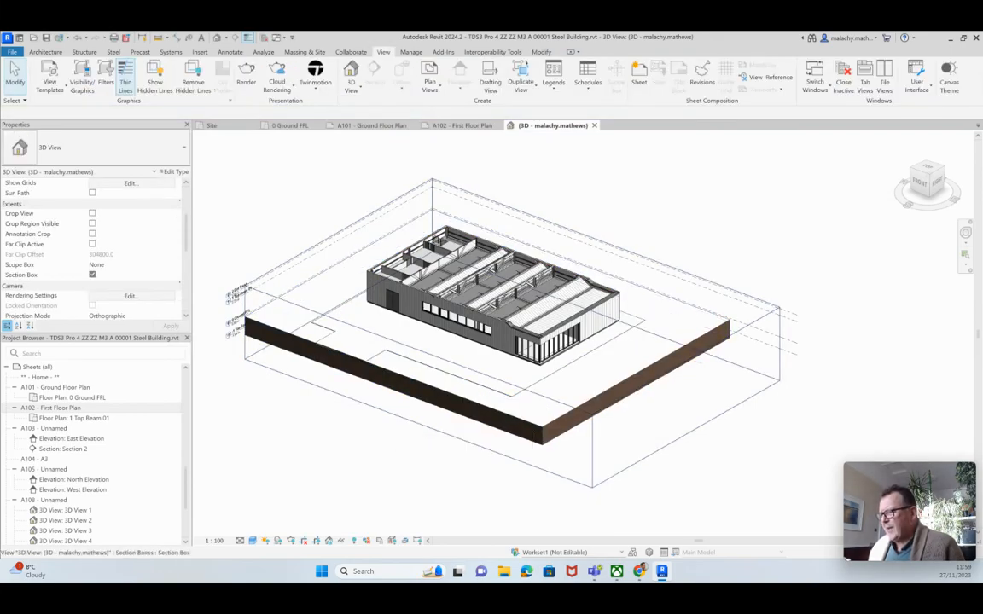
pyautogui.click(380, 354)
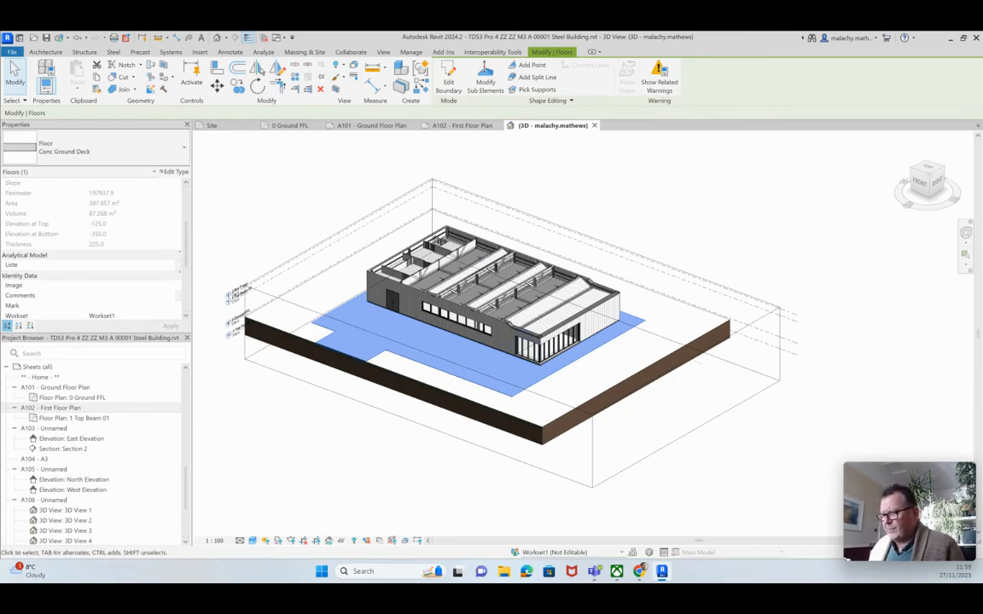
# Clear the slab selection and return to sheet A101 - Ground Floor Plan
pyautogui.press('Escape')
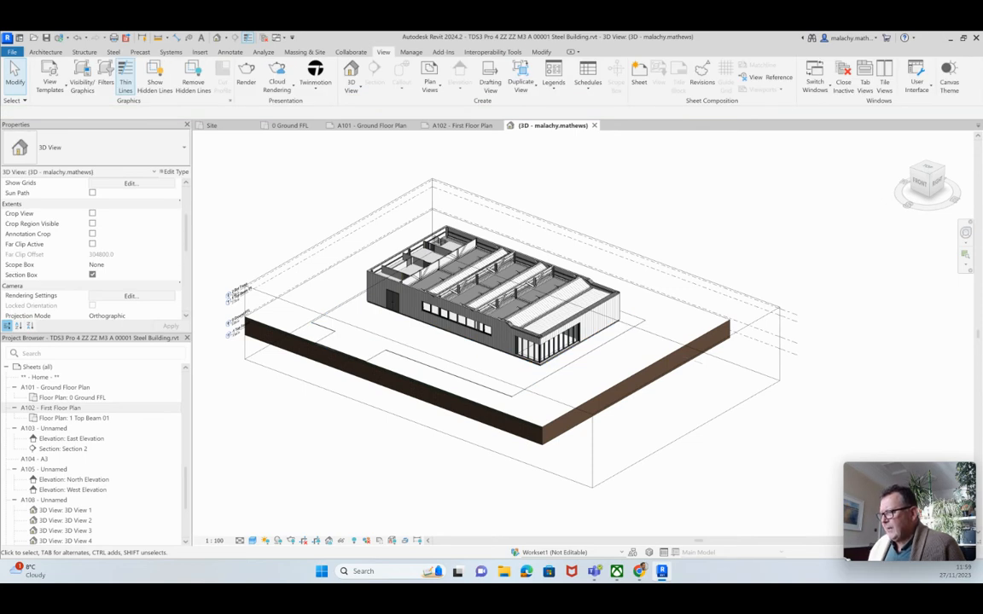
pyautogui.click(373, 126)
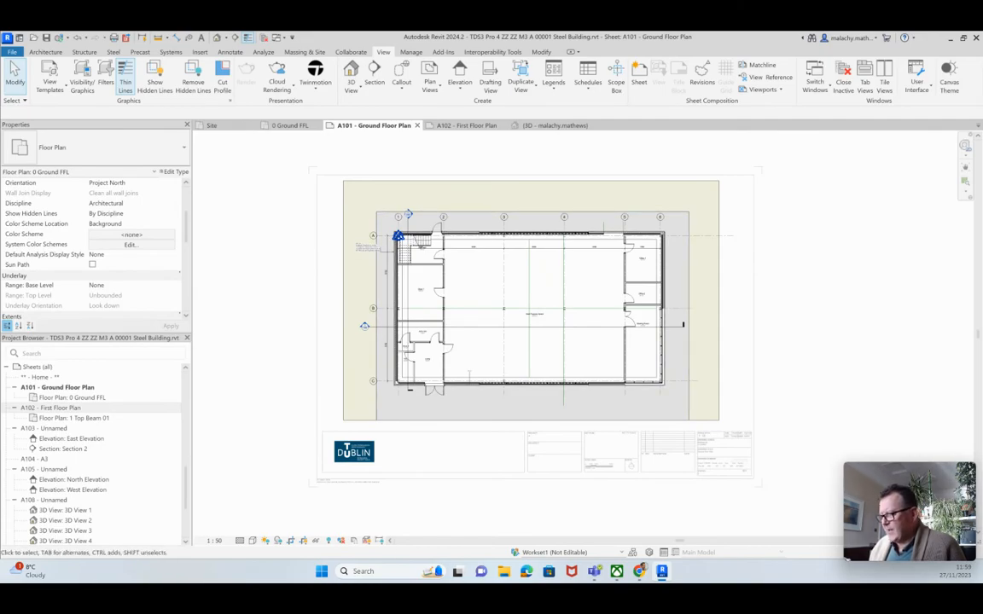
# Deactivate the A101 plan viewport and zoom to the A101 title block
pyautogui.rightClick(472, 140)
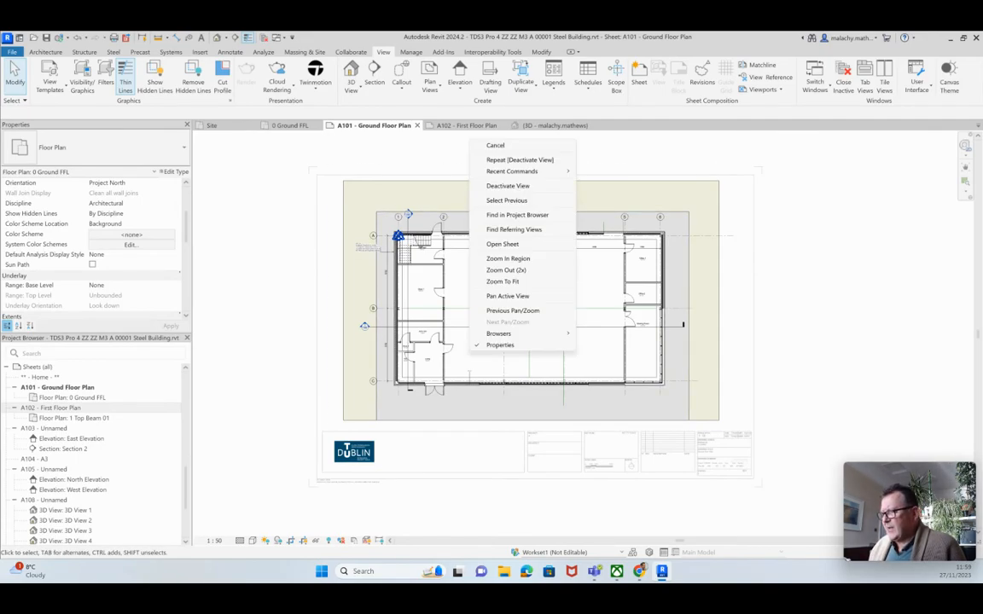
pyautogui.click(508, 185)
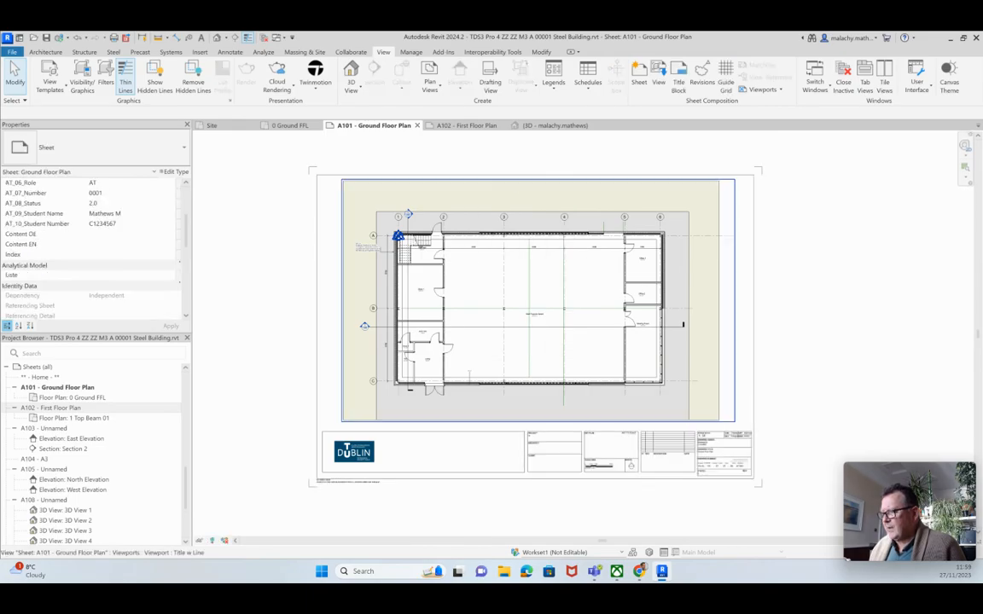
pyautogui.scroll(4, 742, 498)
pyautogui.moveTo(742, 497); pyautogui.dragTo(548, 503, button='middle')
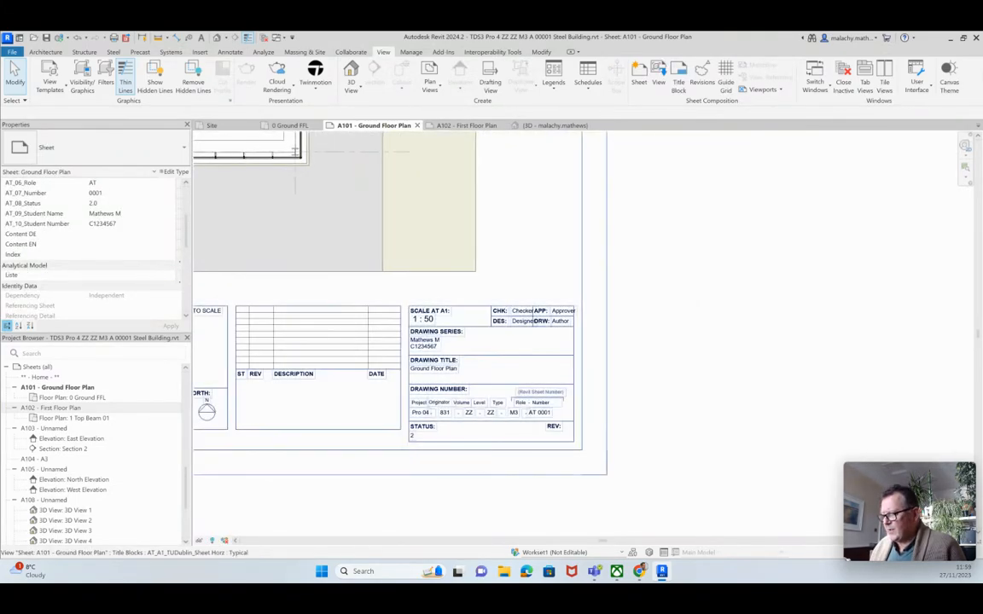
pyautogui.scroll(2, 530, 436)
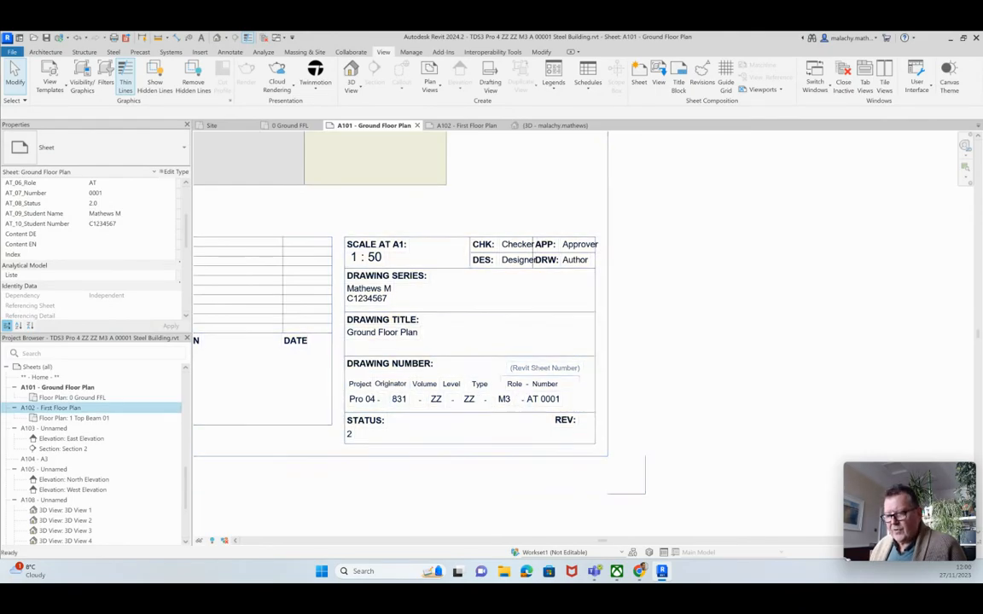
# Open sheet A102 - First Floor Plan and zoom to its blank title block
pyautogui.doubleClick(53, 408)
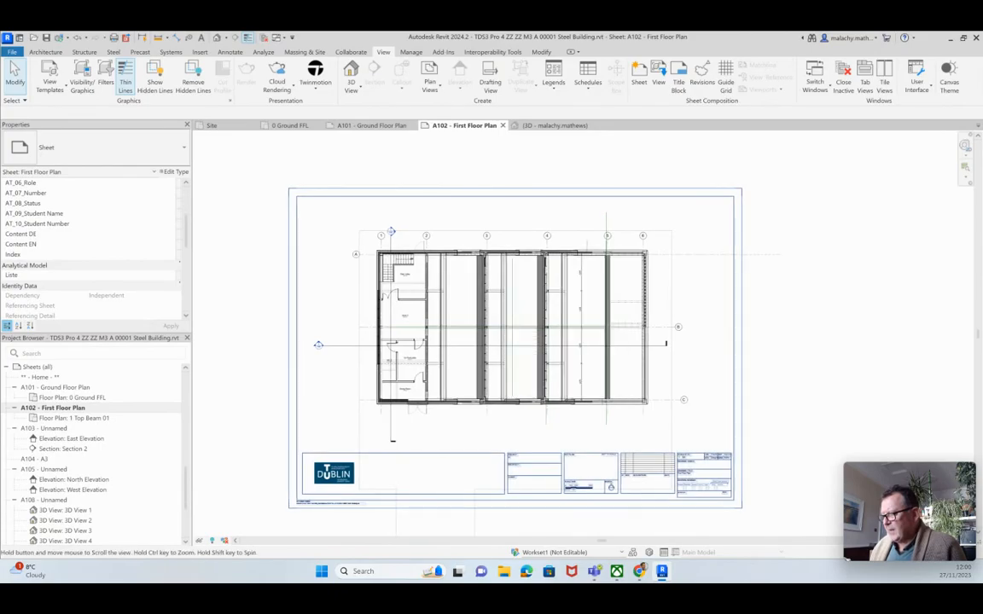
pyautogui.moveTo(727, 512); pyautogui.dragTo(682, 485, button='middle')
pyautogui.scroll(7, 677, 476)
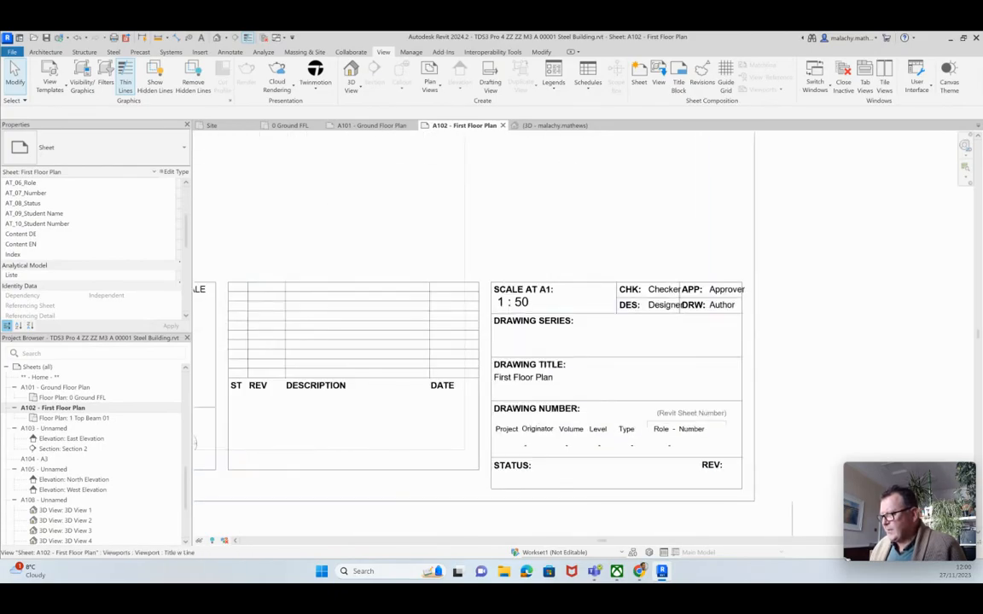
pyautogui.scroll(2, 578, 432)
pyautogui.scroll(-1, 578, 432)
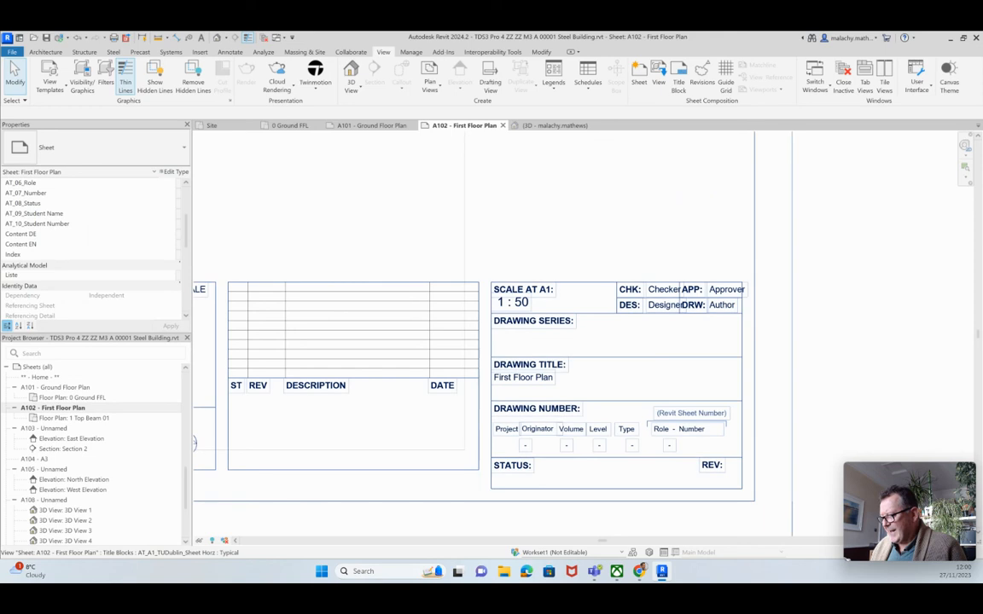
pyautogui.scroll(2, 92, 247)
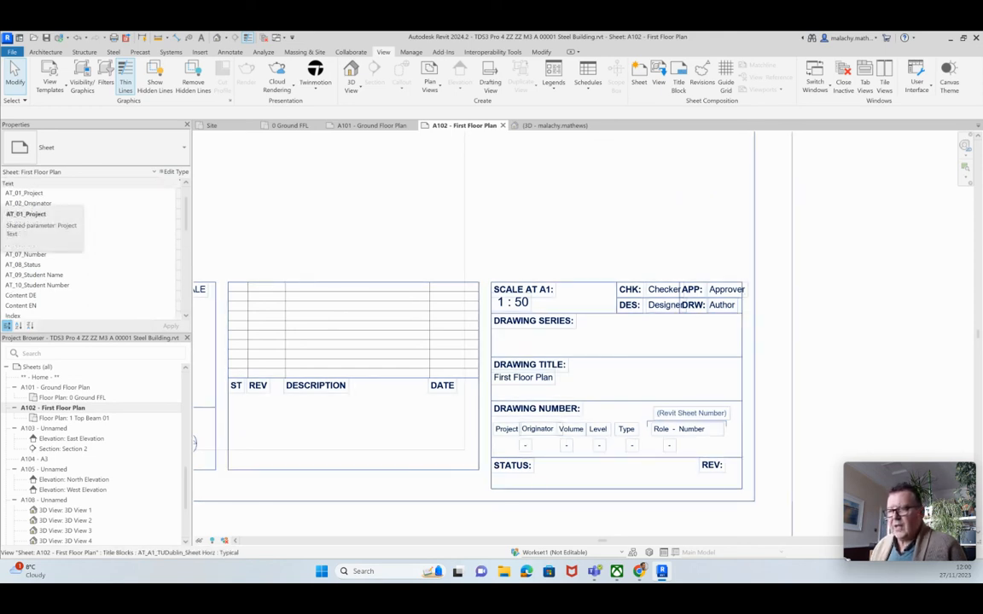
# Set the A102 drawing code fields to Pro 04, 831, ZZ, ZZ and M3
pyautogui.click(93, 193)
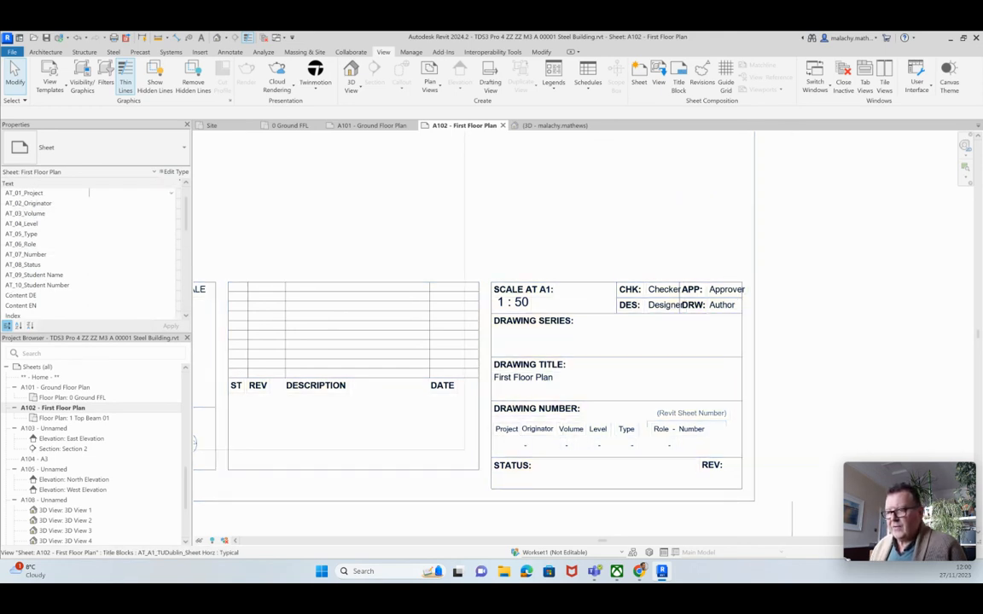
pyautogui.click(170, 194)
pyautogui.click(98, 203)
pyautogui.click(170, 204)
pyautogui.click(98, 213)
pyautogui.click(170, 214)
pyautogui.click(93, 232)
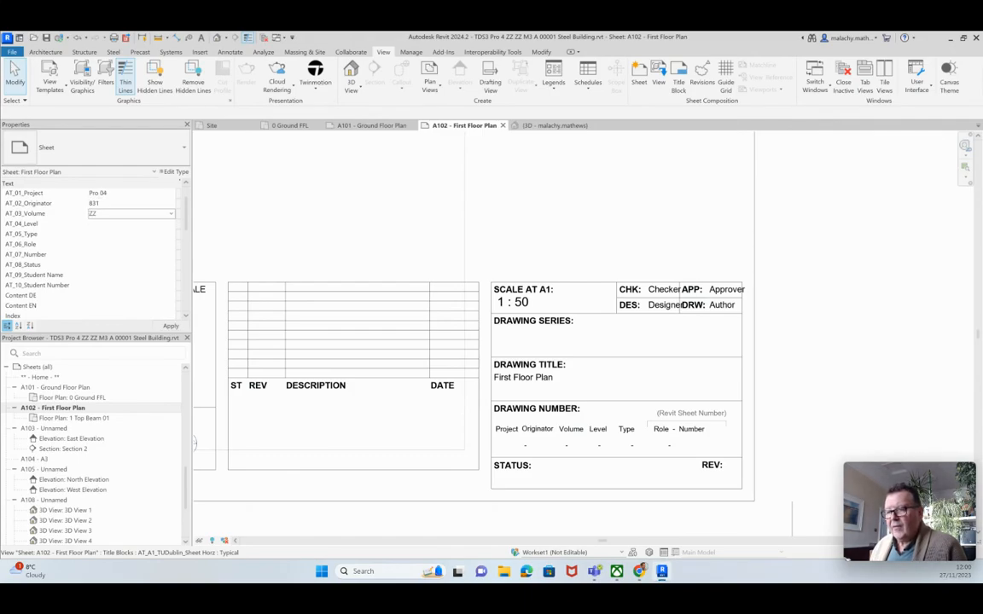
pyautogui.click(170, 224)
pyautogui.click(120, 243)
pyautogui.click(171, 234)
pyautogui.click(120, 244)
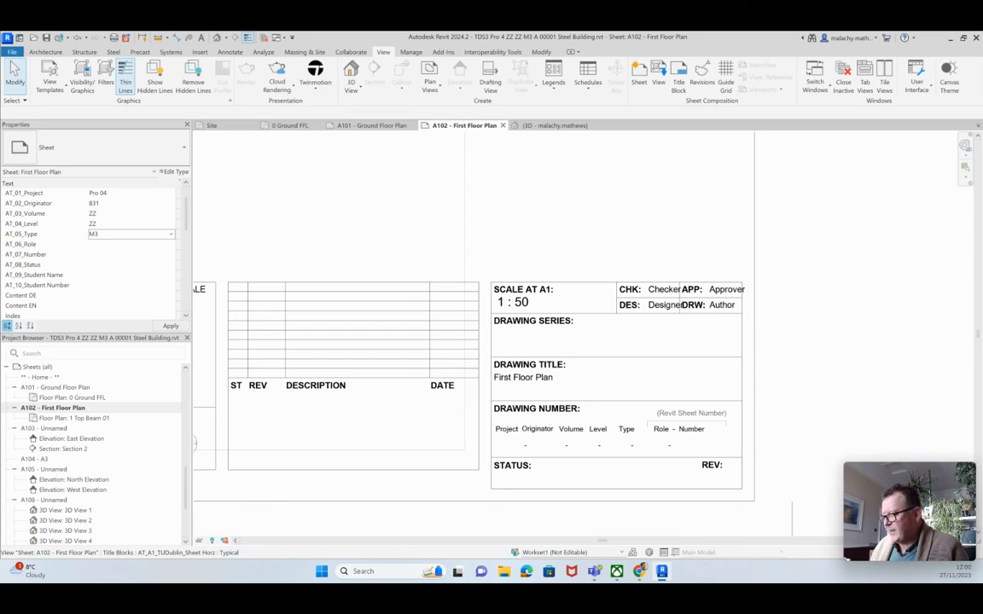
# Set the role to AT and the drawing number to 0002
pyautogui.click(171, 244)
pyautogui.click(128, 255)
pyautogui.click(170, 254)
pyautogui.click(128, 264)
pyautogui.click(101, 255)
pyautogui.click(102, 255)
pyautogui.press('BackSpace')
pyautogui.write('2')
pyautogui.press('Return')
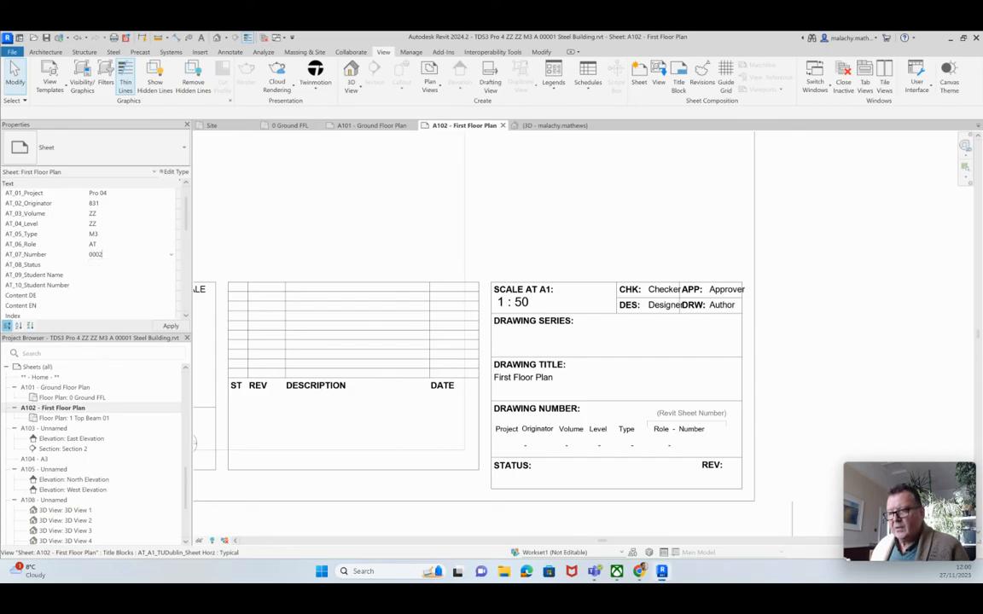
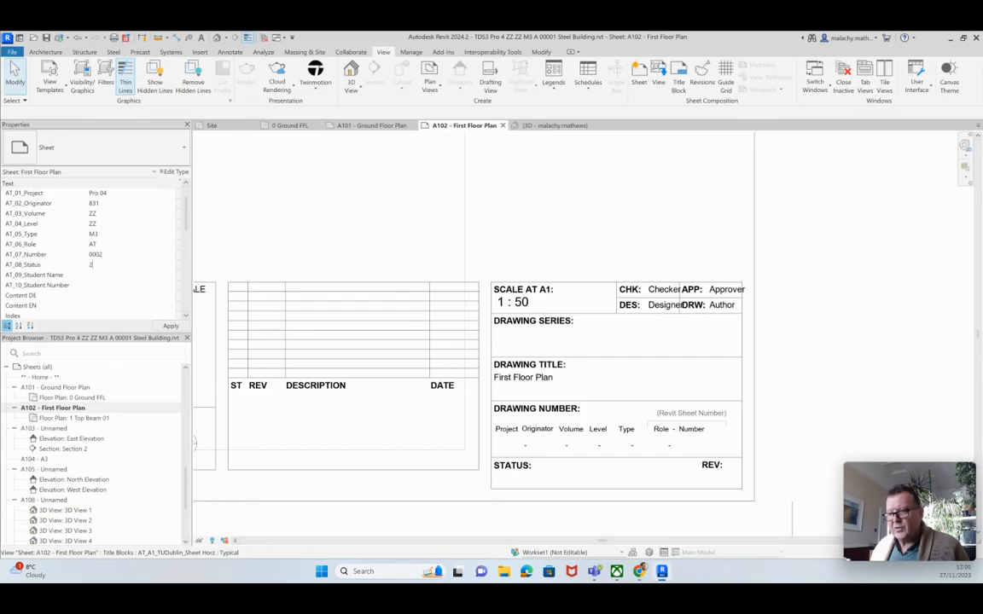
# Enter status 2 plus the student's name and student number, and apply them
pyautogui.press('Tab')
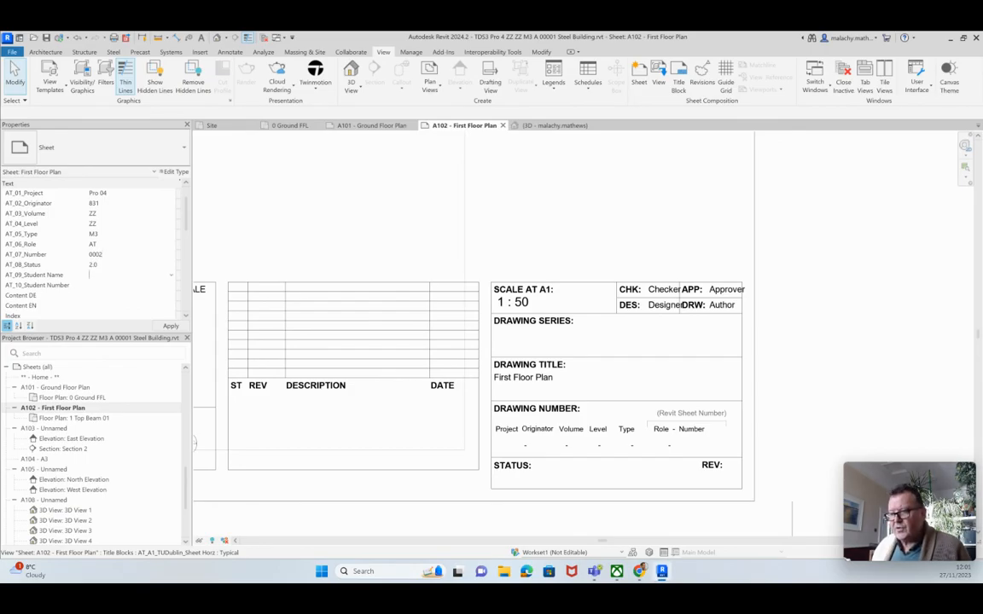
pyautogui.press('Tab')
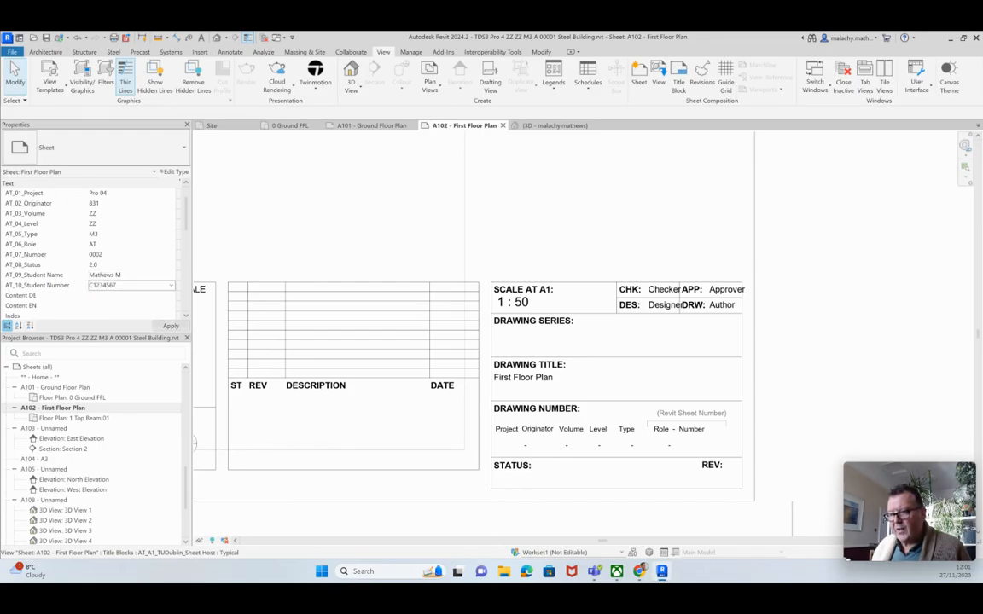
pyautogui.press('Return')
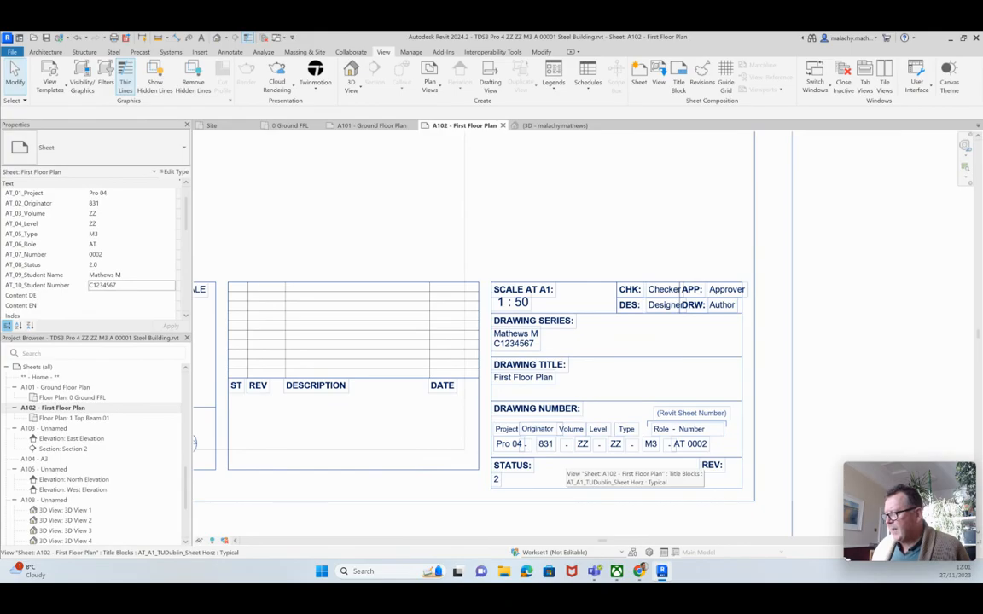
pyautogui.scroll(-1, 565, 457)
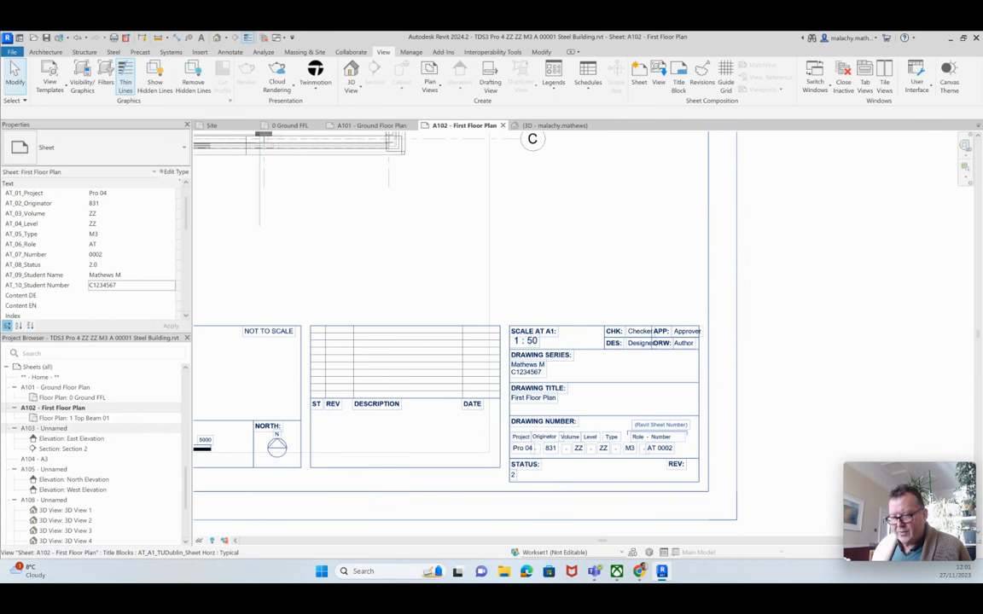
# Rename sheet A103 to 'Ele and Sec 2' and open it
pyautogui.rightClick(56, 428)
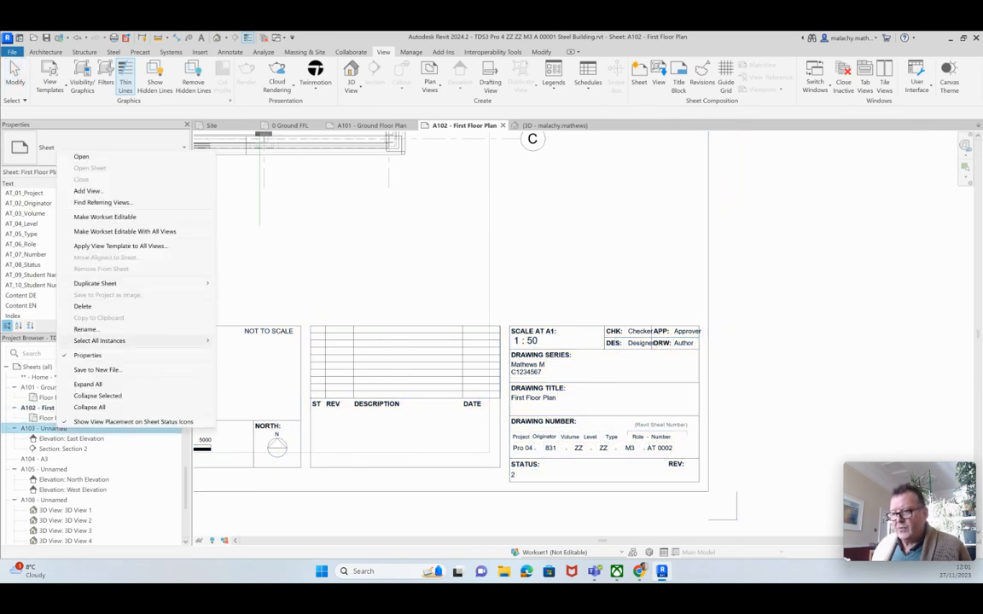
pyautogui.click(85, 330)
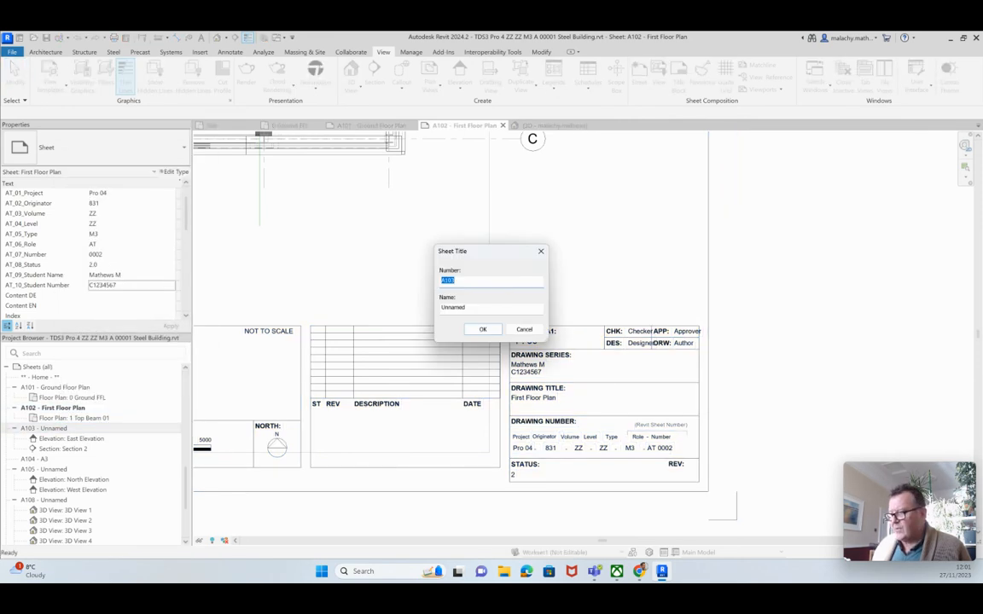
pyautogui.press('Tab')
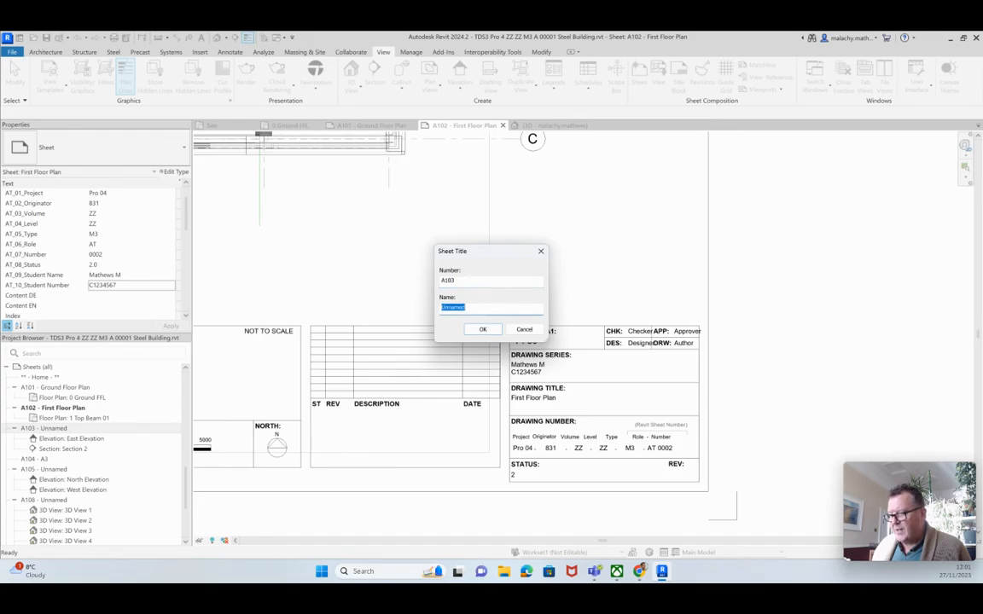
pyautogui.write('E')
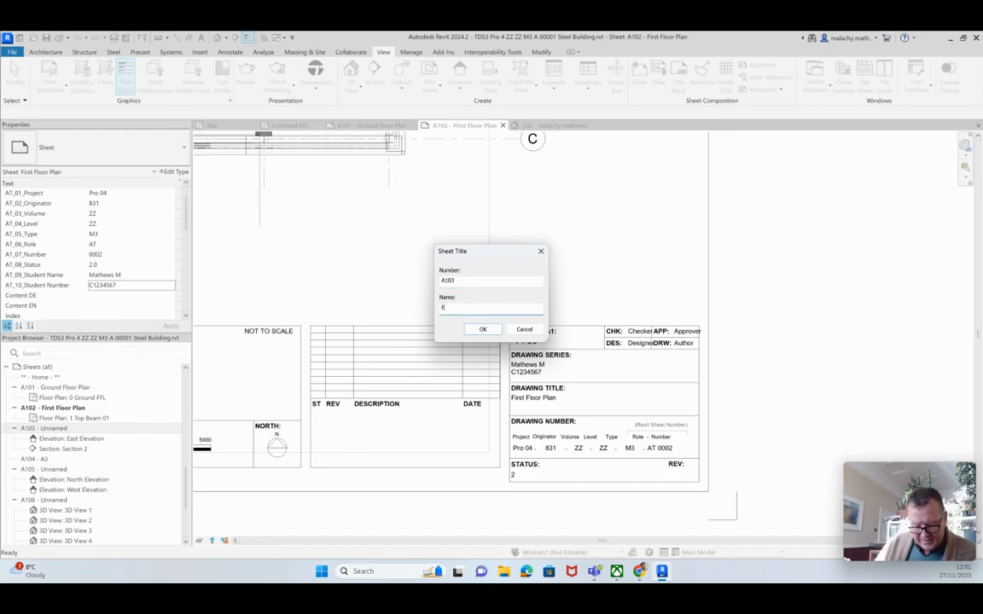
pyautogui.write('leva')
pyautogui.write('nd Sec 2')
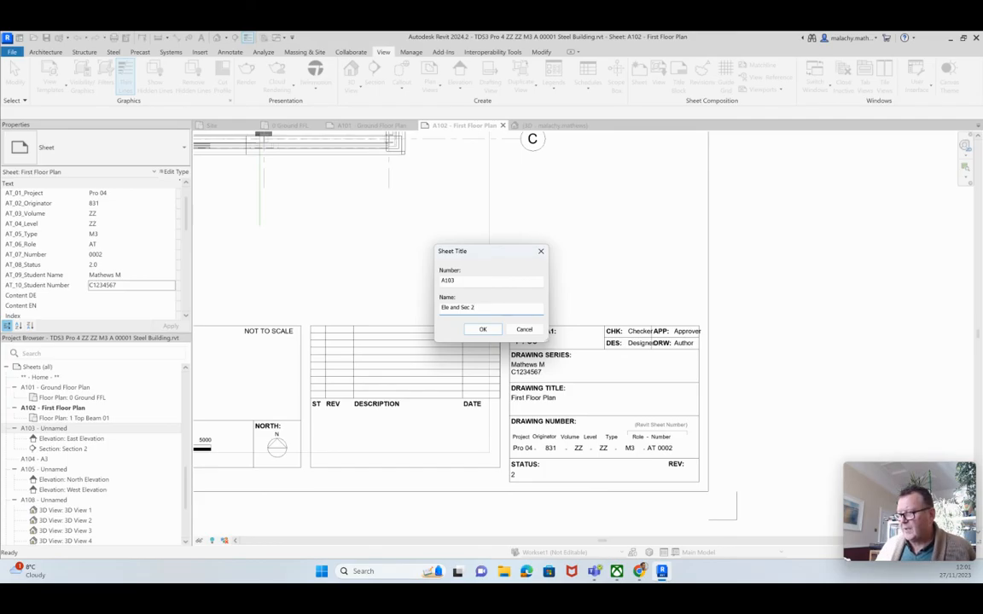
pyautogui.press('Return')
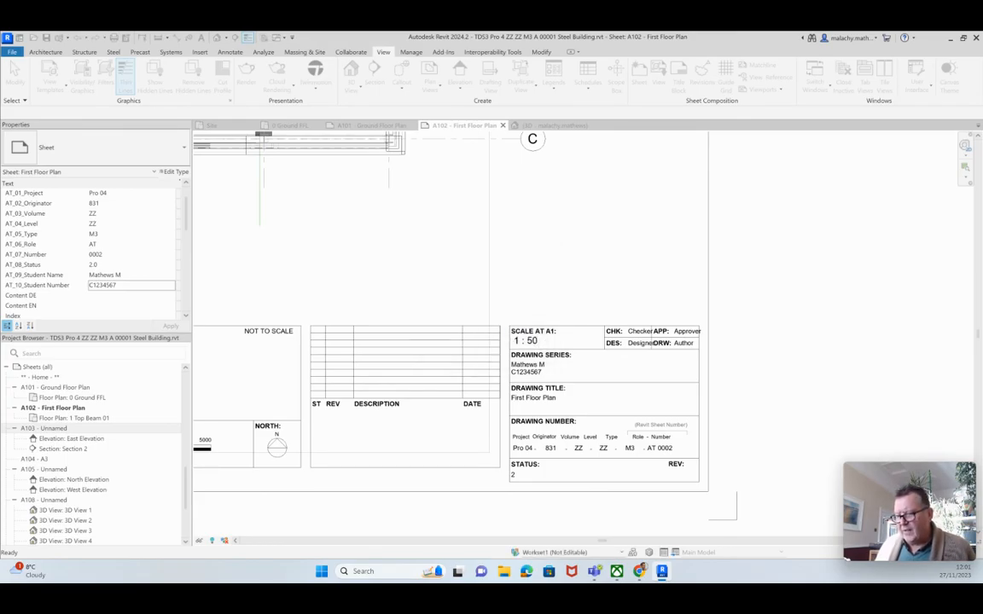
pyautogui.doubleClick(49, 429)
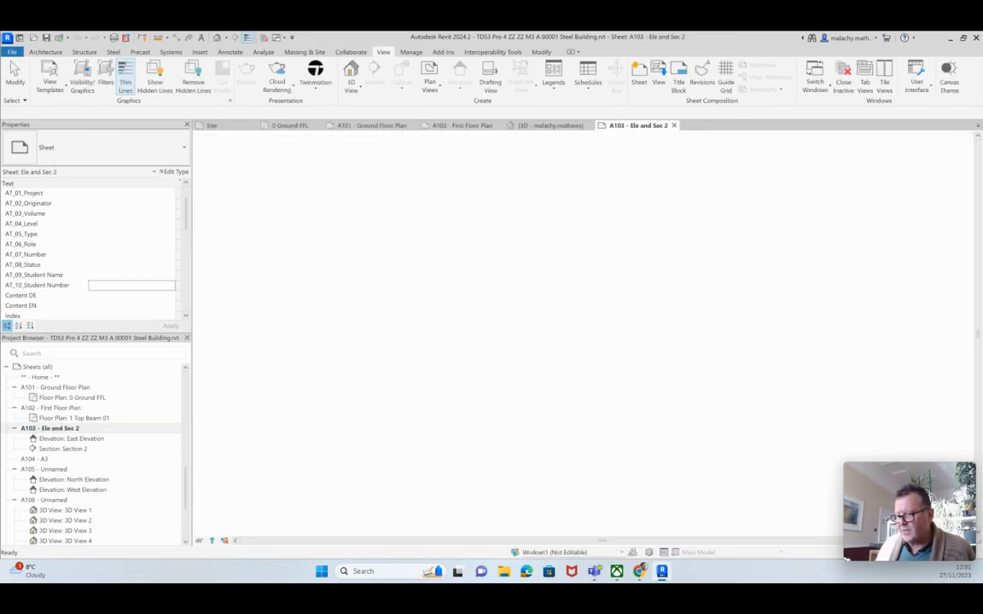
pyautogui.scroll(5, 822, 498)
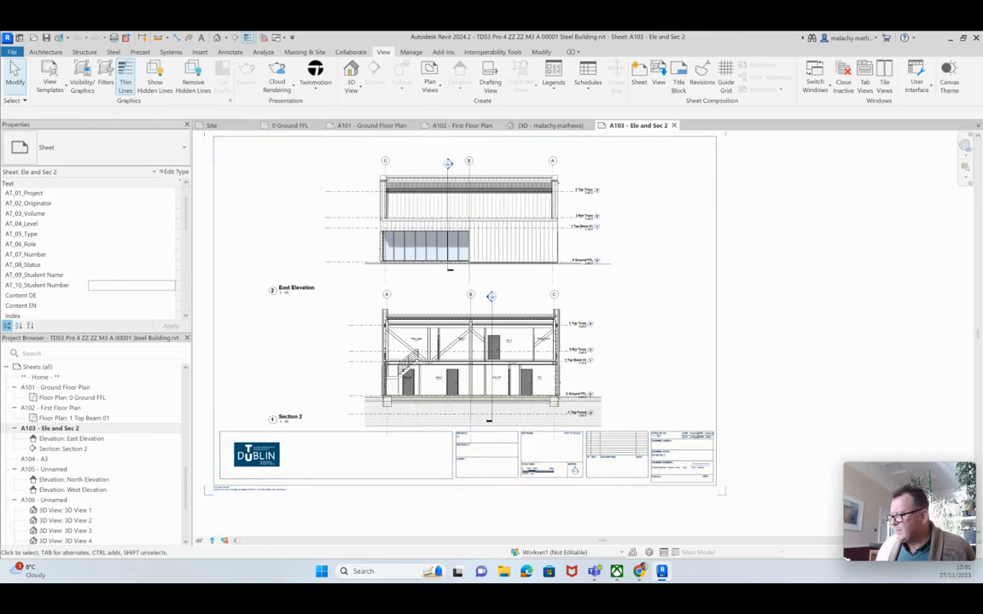
# Set the A103 title block's project code to Pro 04 and originator to 831
pyautogui.moveTo(594, 404); pyautogui.dragTo(555, 374, button='middle')
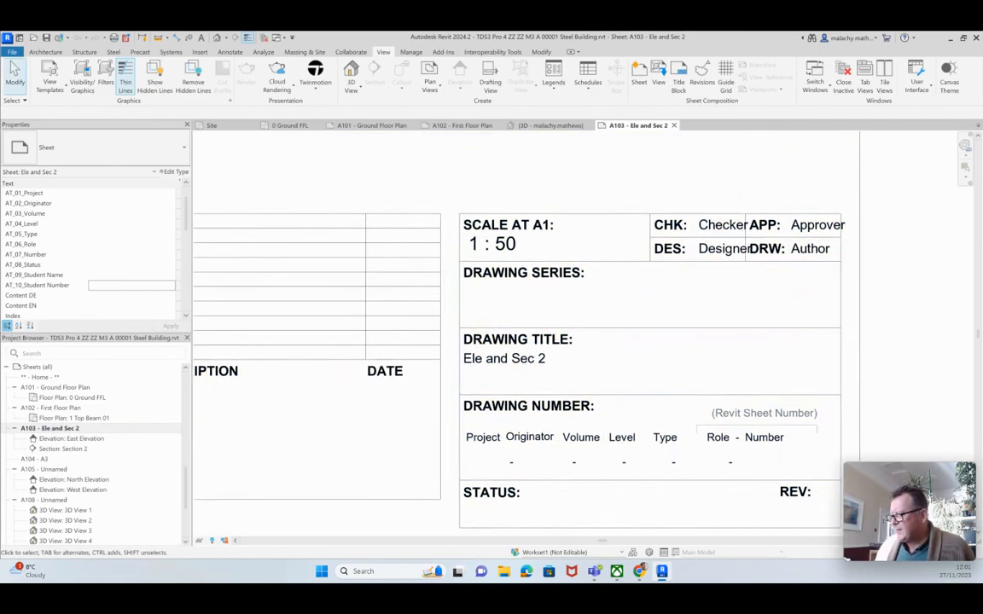
pyautogui.scroll(-1, 555, 374)
pyautogui.scroll(-2, 547, 369)
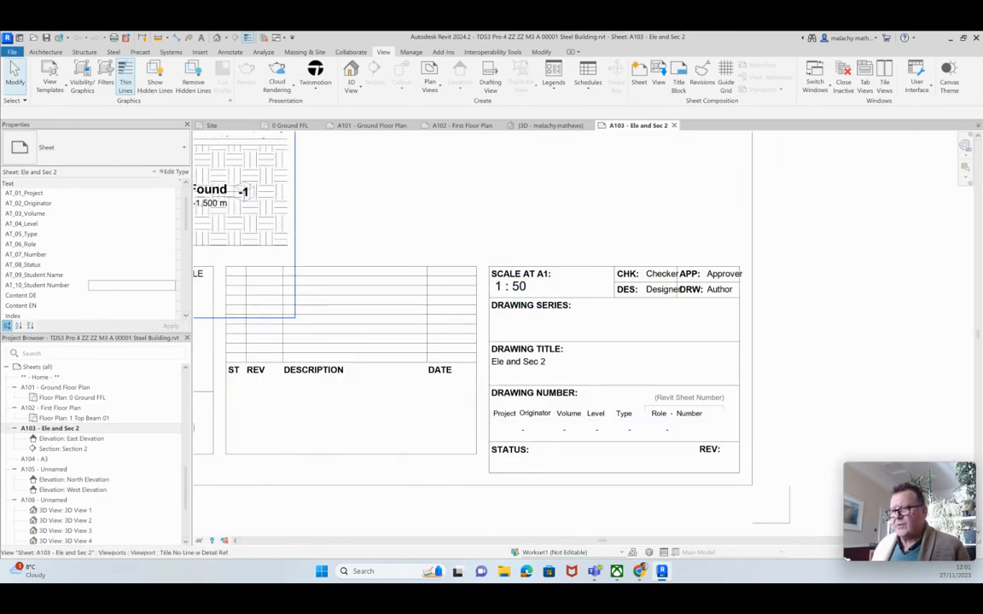
pyautogui.click(162, 192)
pyautogui.click(171, 192)
pyautogui.click(145, 203)
pyautogui.click(158, 204)
pyautogui.click(170, 203)
pyautogui.click(128, 213)
pyautogui.click(170, 214)
# Set the volume to ZZ, level to ZZ and type to M3
pyautogui.click(171, 213)
pyautogui.click(128, 223)
pyautogui.click(171, 214)
pyautogui.click(128, 231)
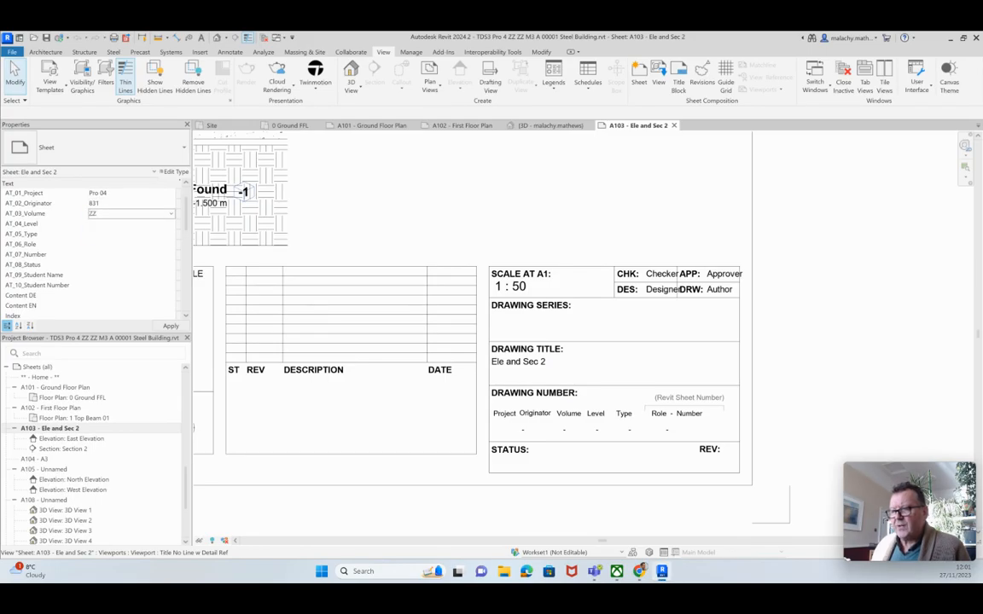
pyautogui.click(128, 223)
pyautogui.click(171, 224)
pyautogui.click(128, 242)
pyautogui.click(128, 233)
pyautogui.click(171, 234)
pyautogui.click(111, 244)
# Enter role AT, drawing number 0003 and status 2.0
pyautogui.click(119, 245)
pyautogui.write('AT')
pyautogui.click(170, 254)
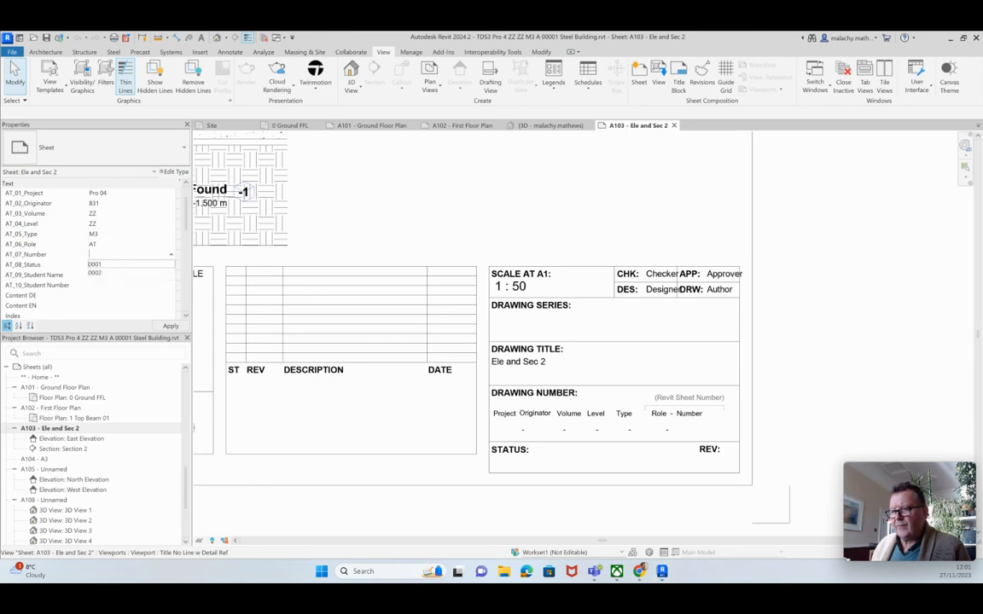
pyautogui.click(95, 273)
pyautogui.click(103, 254)
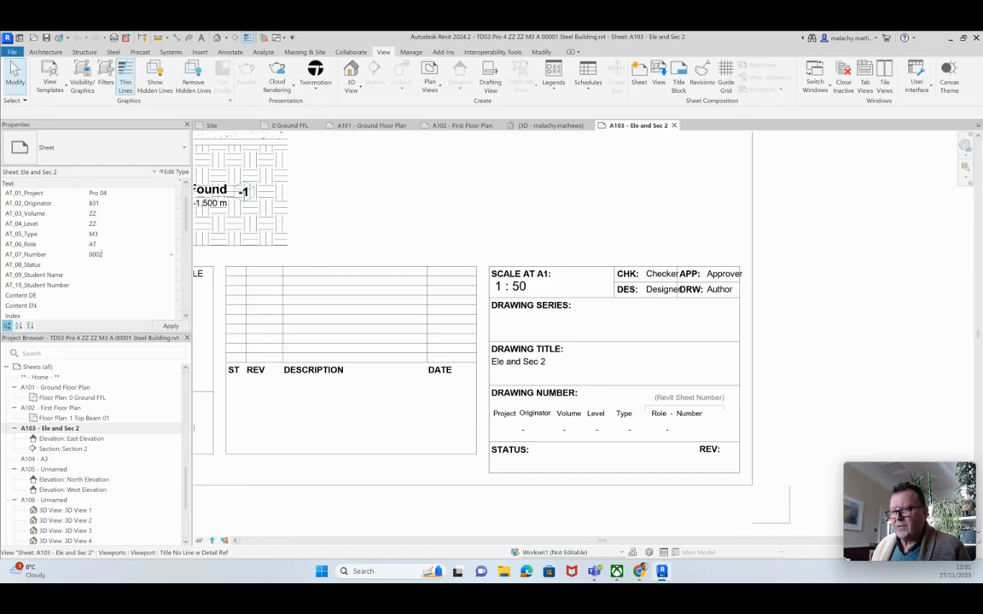
pyautogui.press('BackSpace')
pyautogui.write('3')
pyautogui.press('Tab')
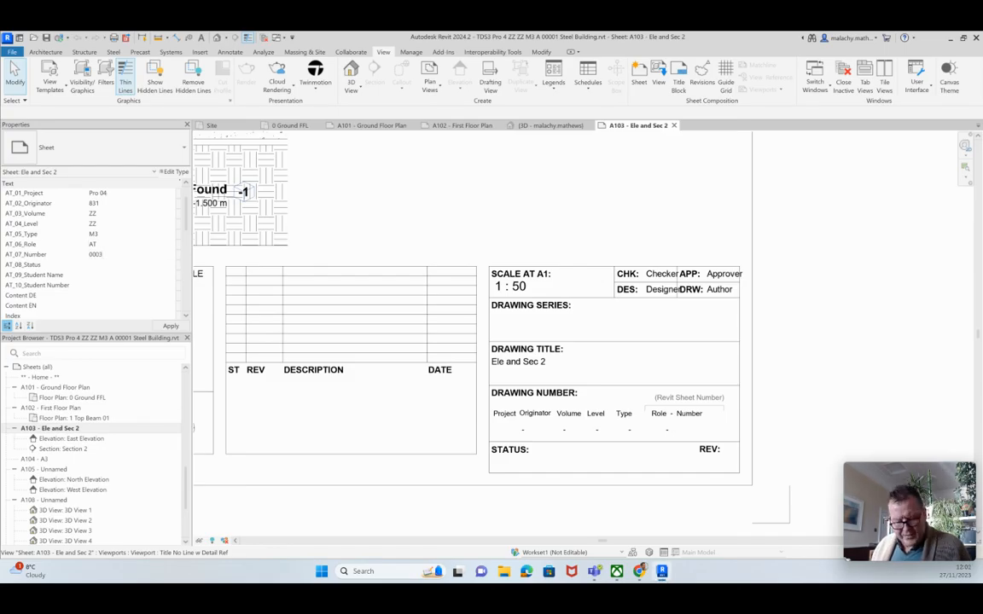
pyautogui.write('2.0')
# Fill in the stored student name and student number, then view the whole sheet
pyautogui.click(170, 275)
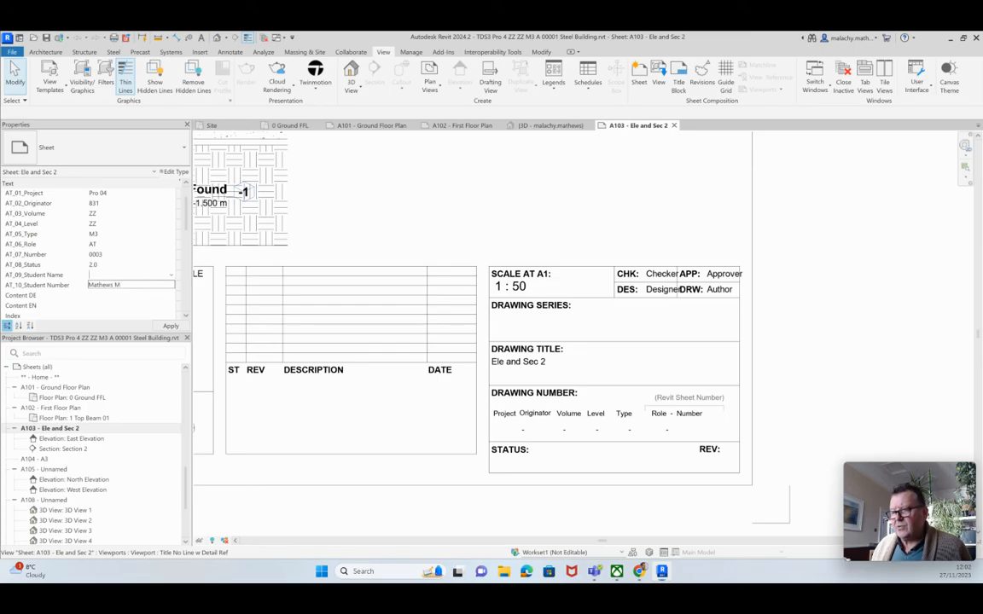
pyautogui.click(106, 285)
pyautogui.click(171, 285)
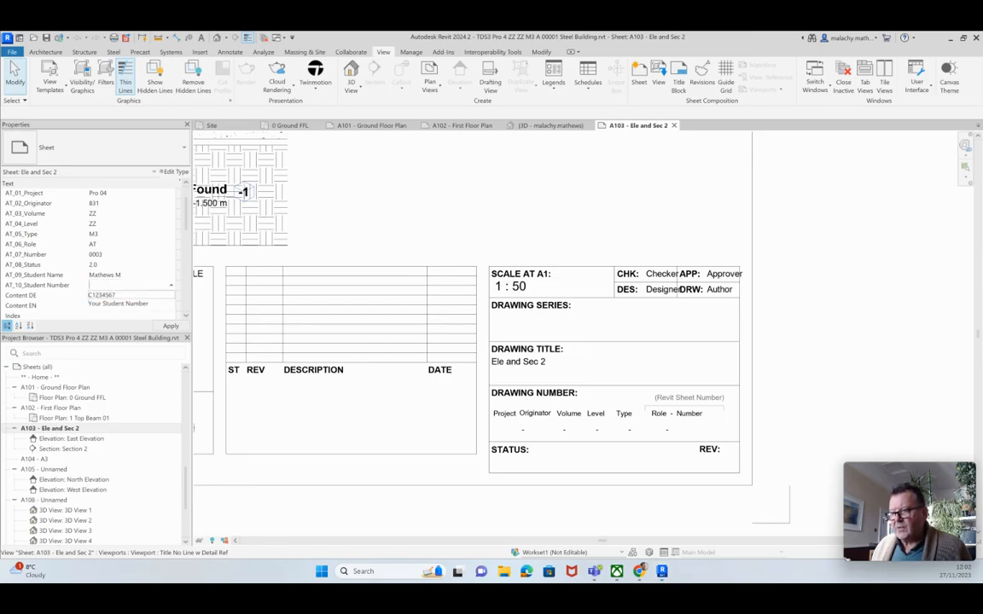
pyautogui.click(106, 295)
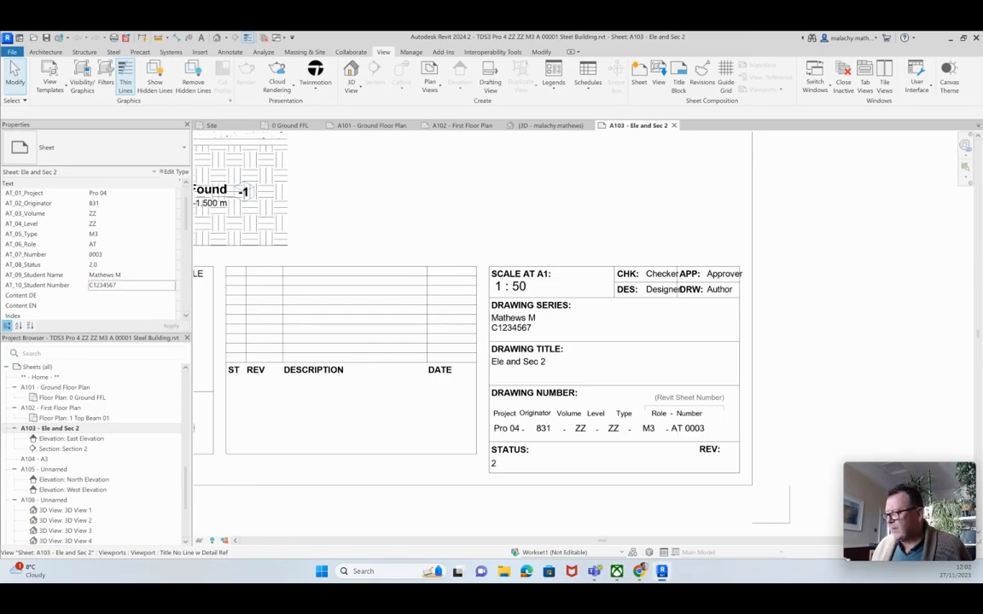
pyautogui.scroll(-5, 445, 388)
pyautogui.scroll(-3, 472, 406)
pyautogui.moveTo(436, 312); pyautogui.dragTo(618, 405, button='middle')
# Reopen sheet A102 - First Floor Plan and centre it in view
pyautogui.scroll(2, 555, 400)
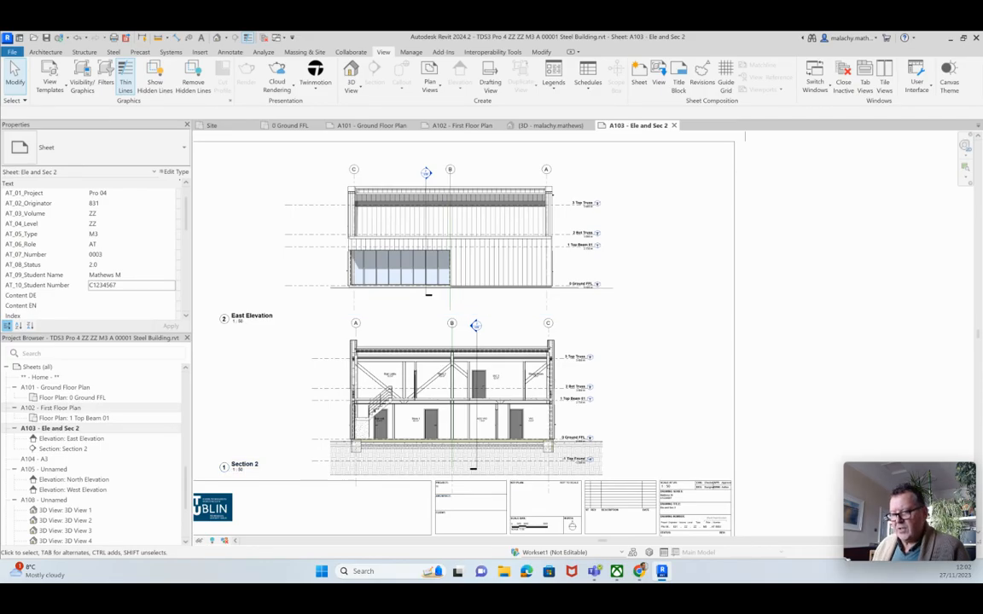
pyautogui.doubleClick(53, 408)
pyautogui.scroll(-4, 932, 299)
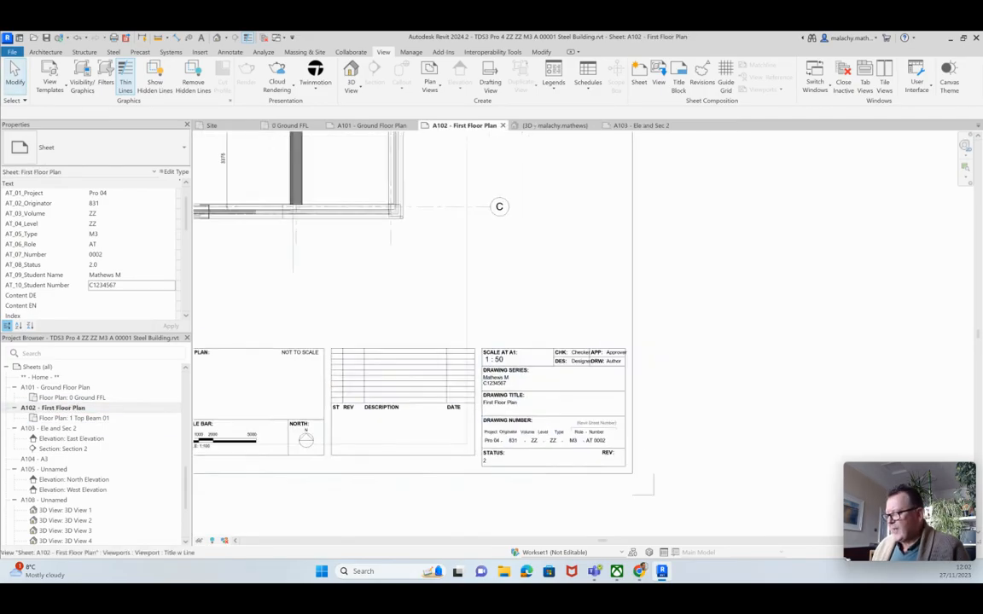
pyautogui.scroll(-4, 432, 365)
pyautogui.moveTo(431, 365); pyautogui.dragTo(515, 391, button='middle')
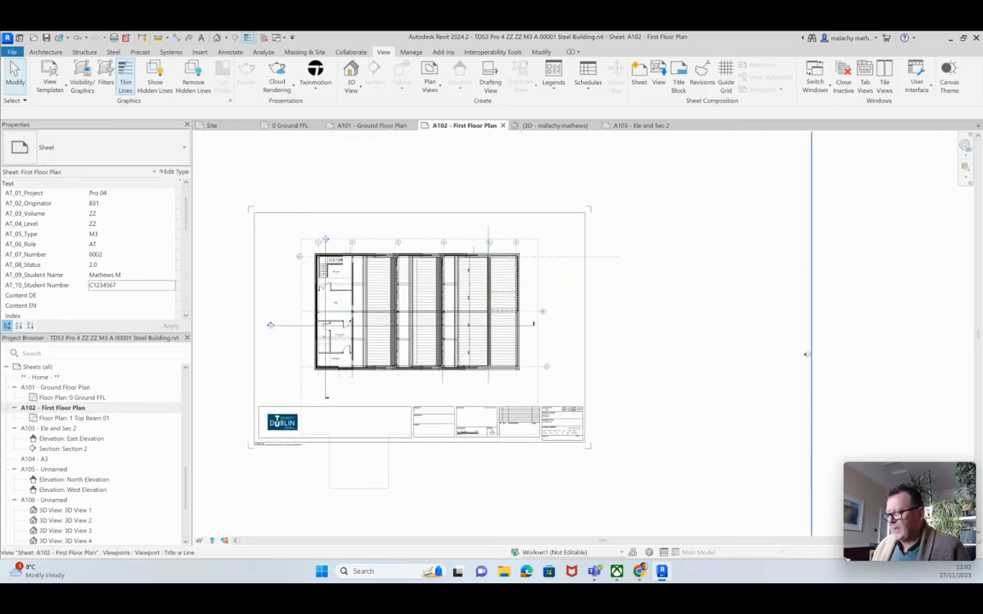
pyautogui.scroll(3, 408, 332)
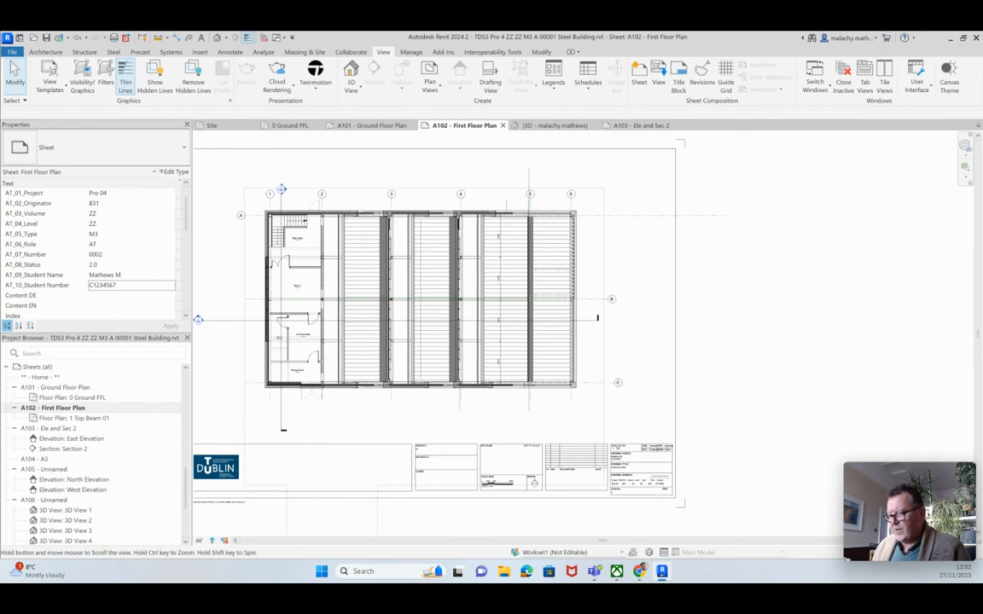
pyautogui.moveTo(265, 328); pyautogui.dragTo(305, 323, button='middle')
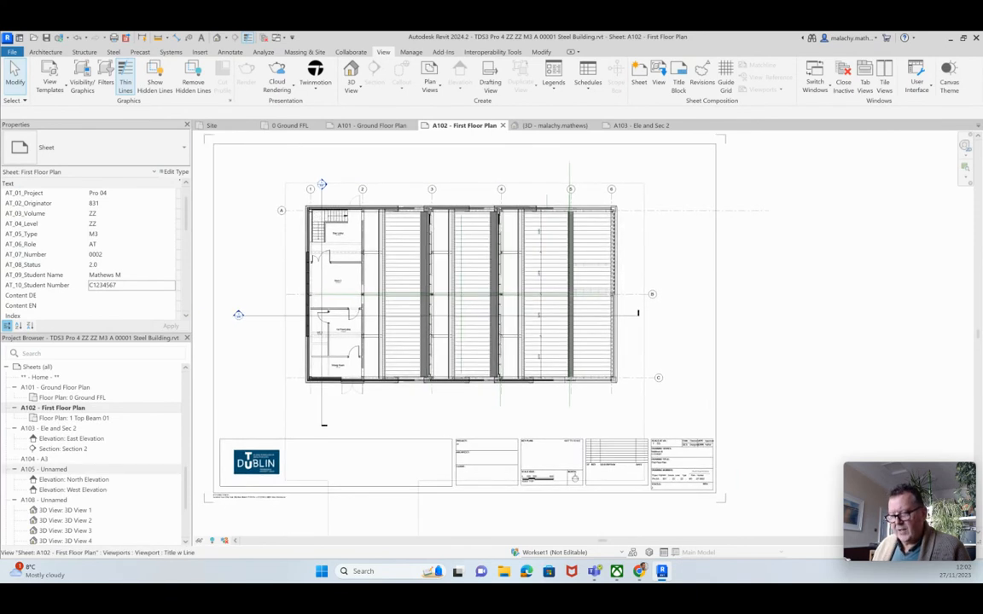
# Delete the unused A104 - A3 sheet
pyautogui.rightClick(43, 459)
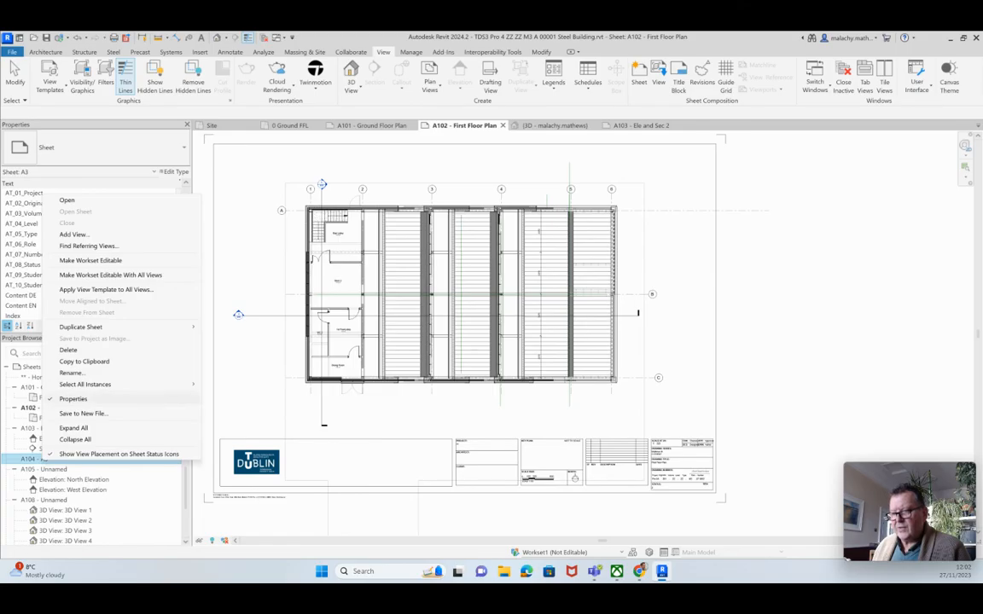
pyautogui.click(68, 350)
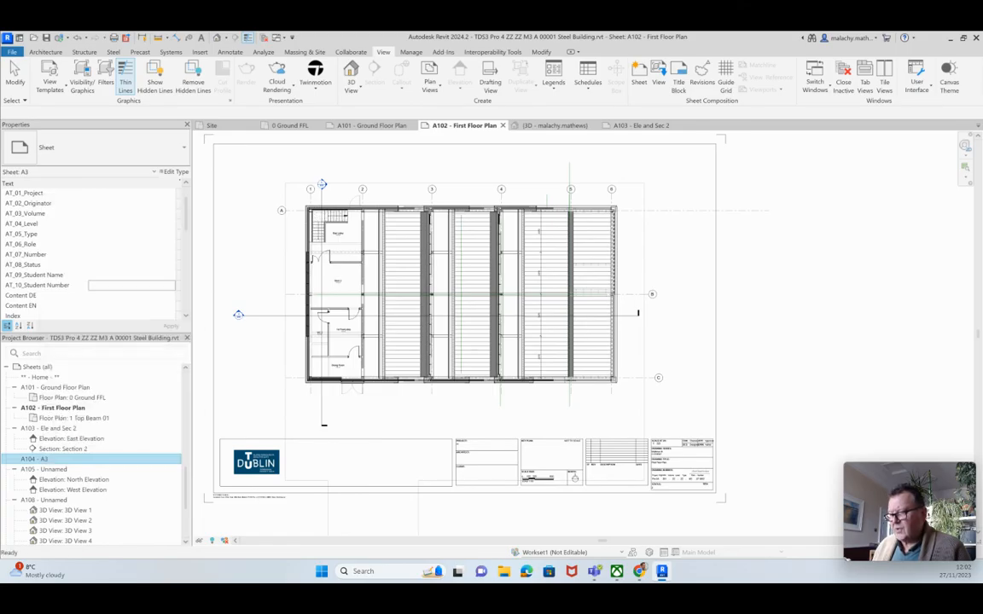
pyautogui.press('Return')
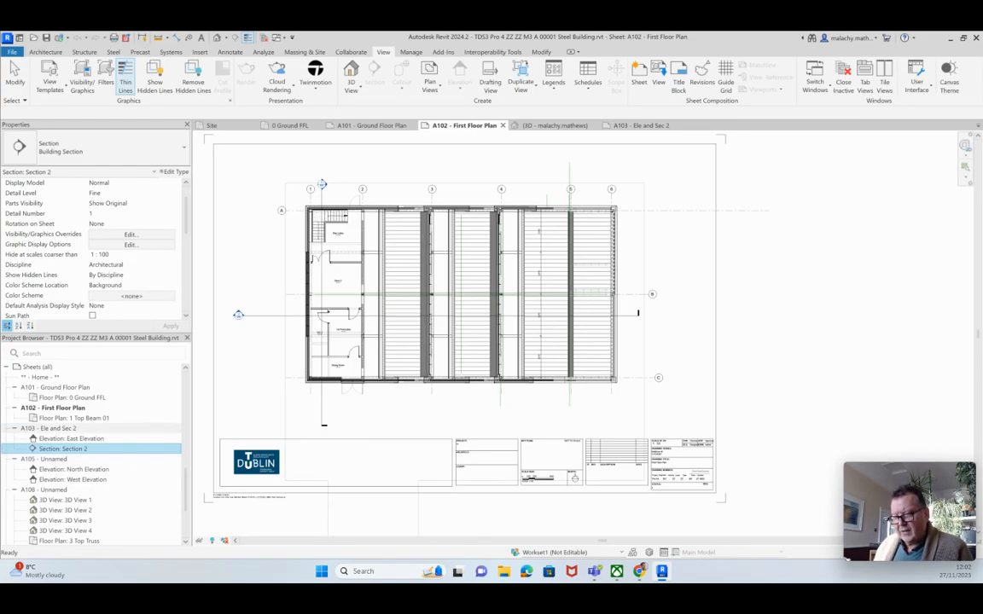
# Open sheet A105 - Unnamed, cancelling the rename dialog without changes
pyautogui.click(42, 459)
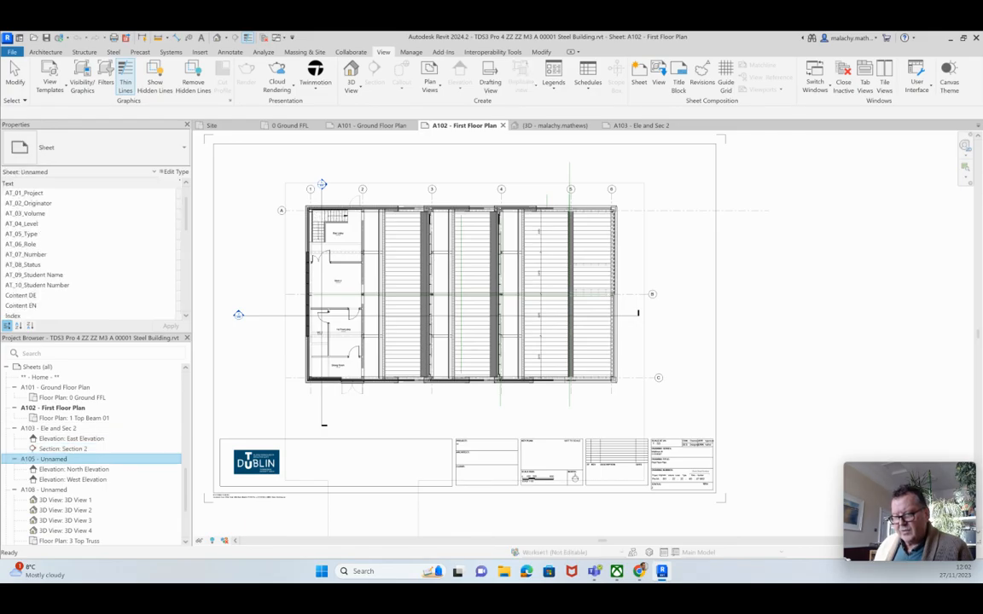
pyautogui.press('F2')
pyautogui.click(524, 329)
pyautogui.doubleClick(44, 459)
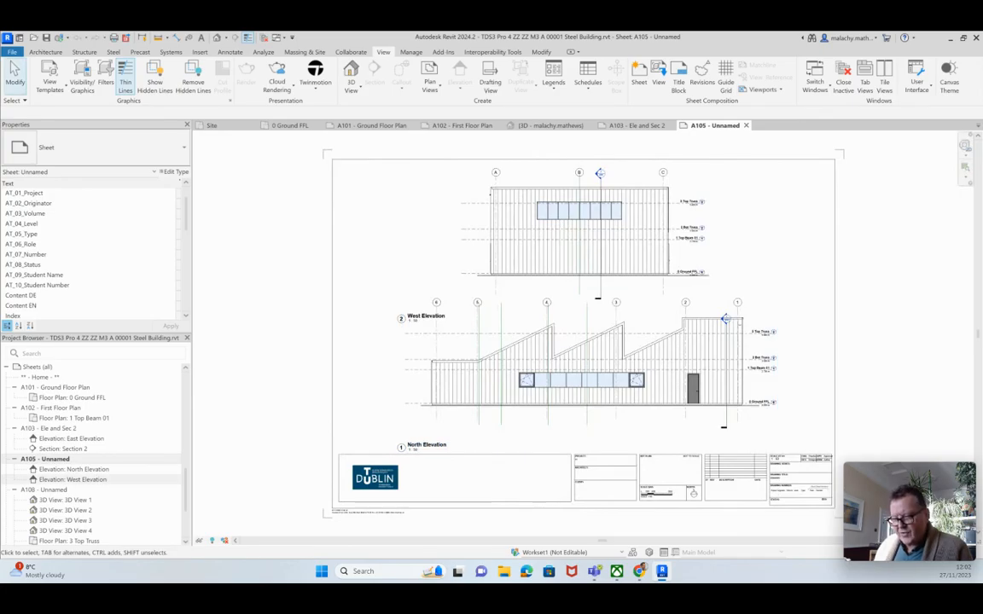
pyautogui.scroll(-3, 102, 473)
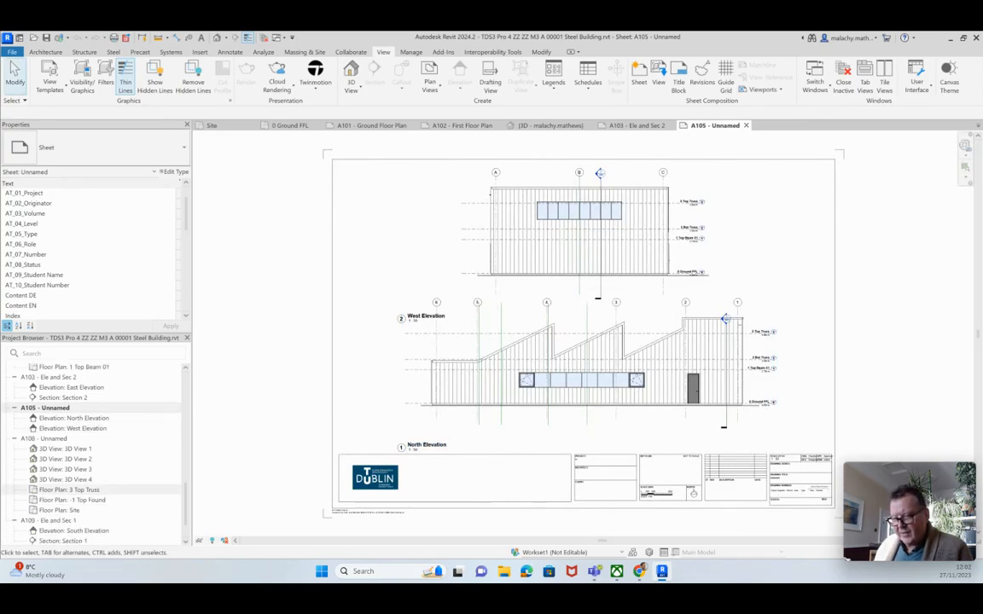
pyautogui.scroll(-1, 102, 474)
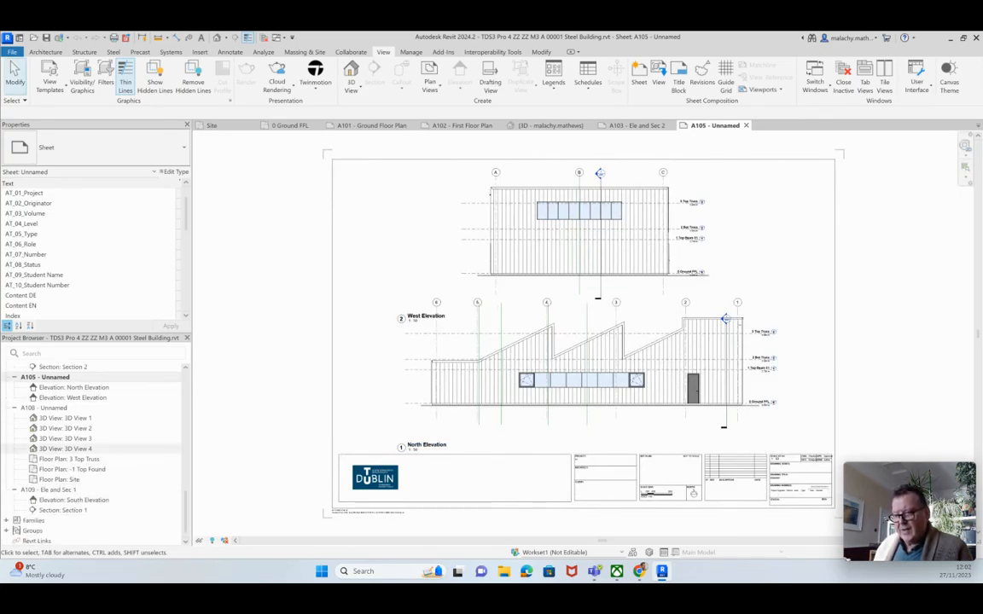
pyautogui.click(51, 490)
# Open sheet A109 - Ele and Sec 1 and inspect its South Elevation and Section 1
pyautogui.doubleClick(51, 490)
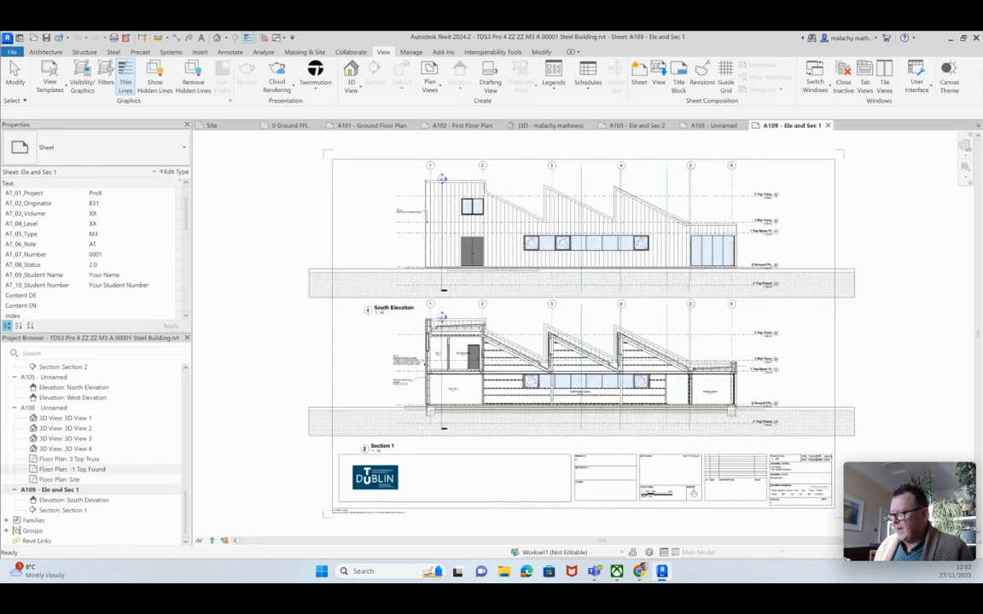
pyautogui.moveTo(584, 335); pyautogui.dragTo(564, 320, button='middle')
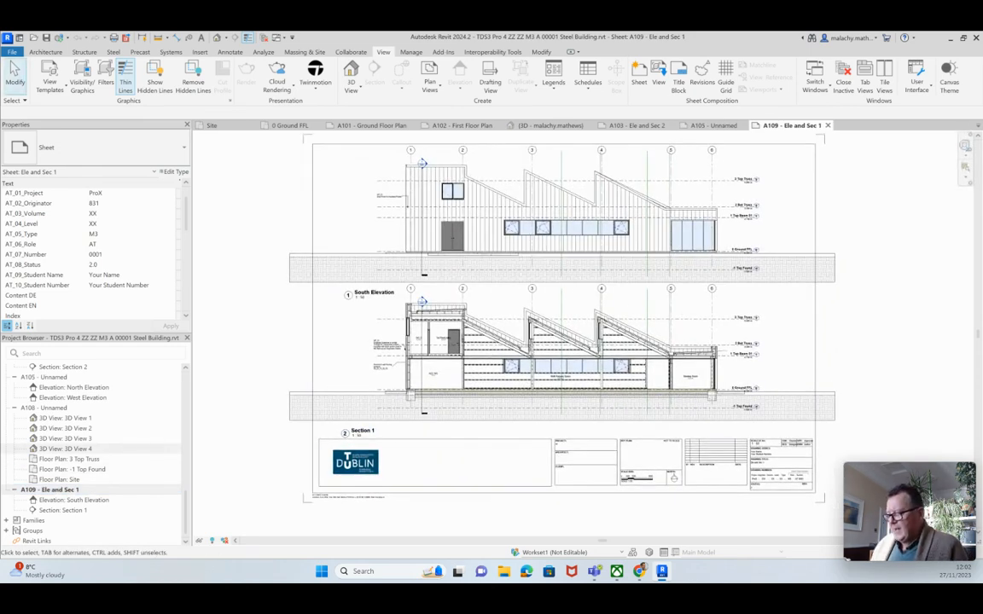
pyautogui.scroll(5, 453, 415)
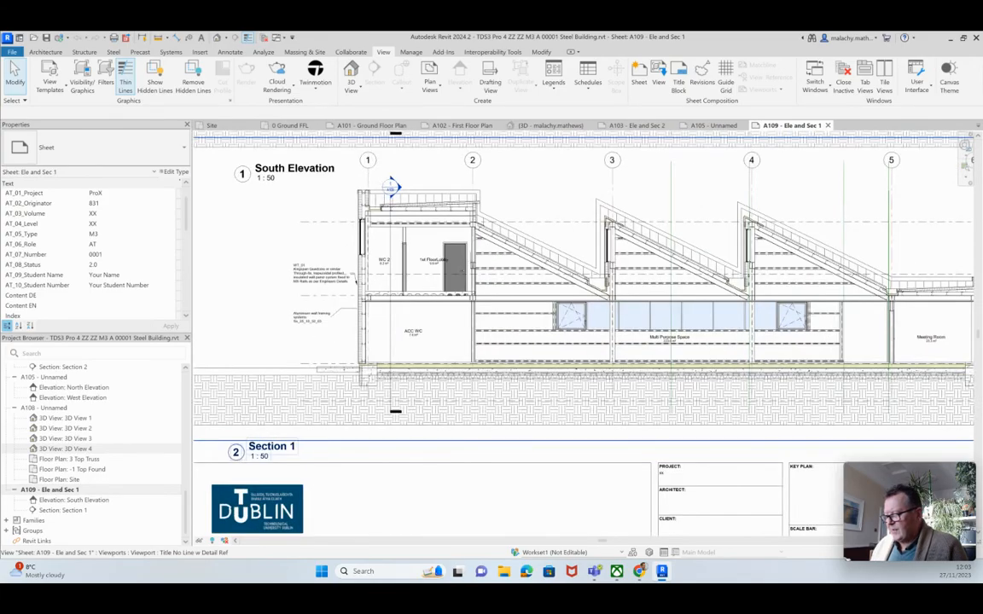
pyautogui.scroll(-4, 492, 402)
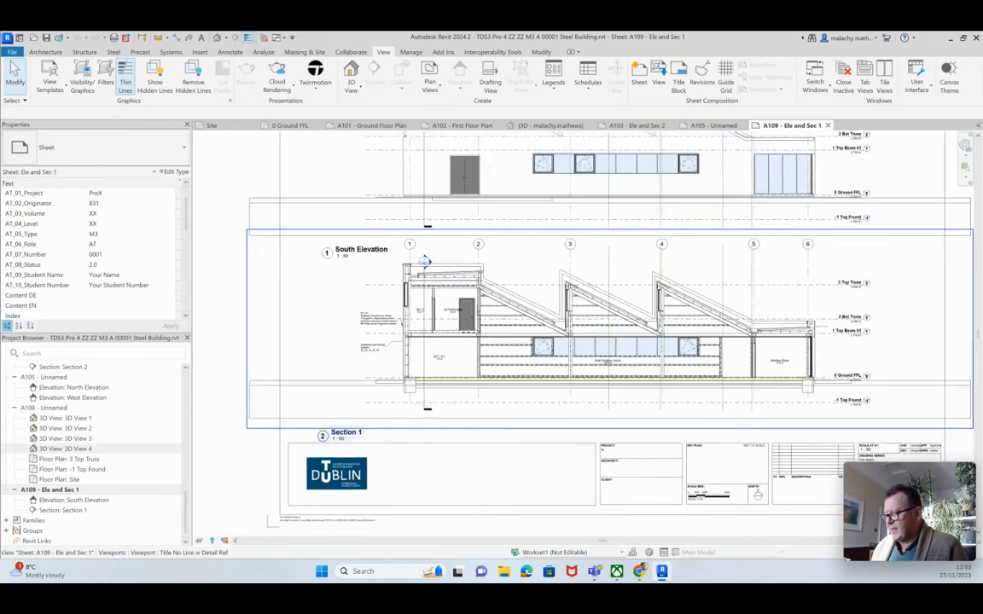
pyautogui.scroll(-1, 491, 237)
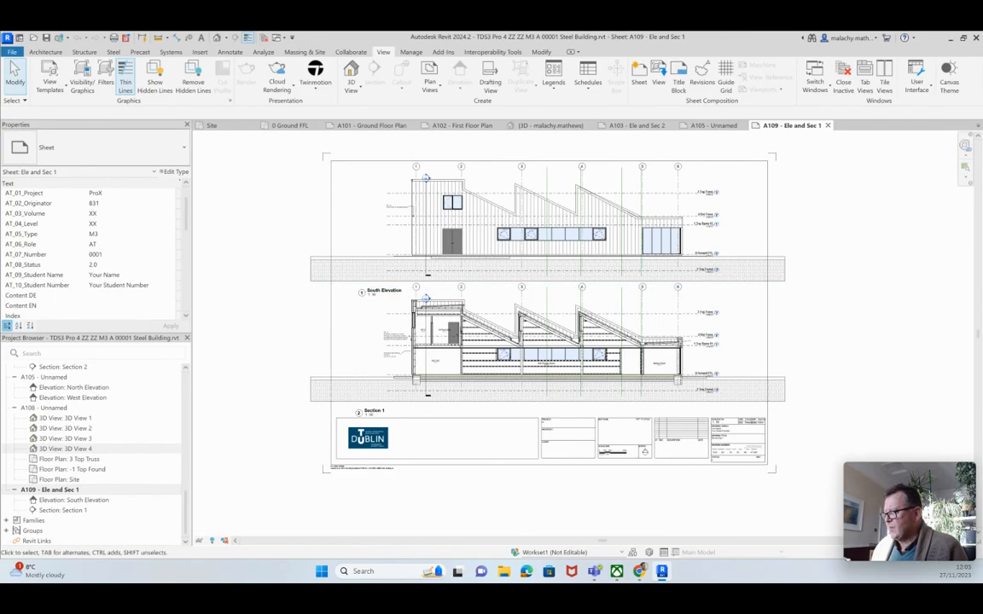
# Turn on Crop View for the South Elevation viewport on sheet A109
pyautogui.rightClick(361, 244)
pyautogui.click(393, 290)
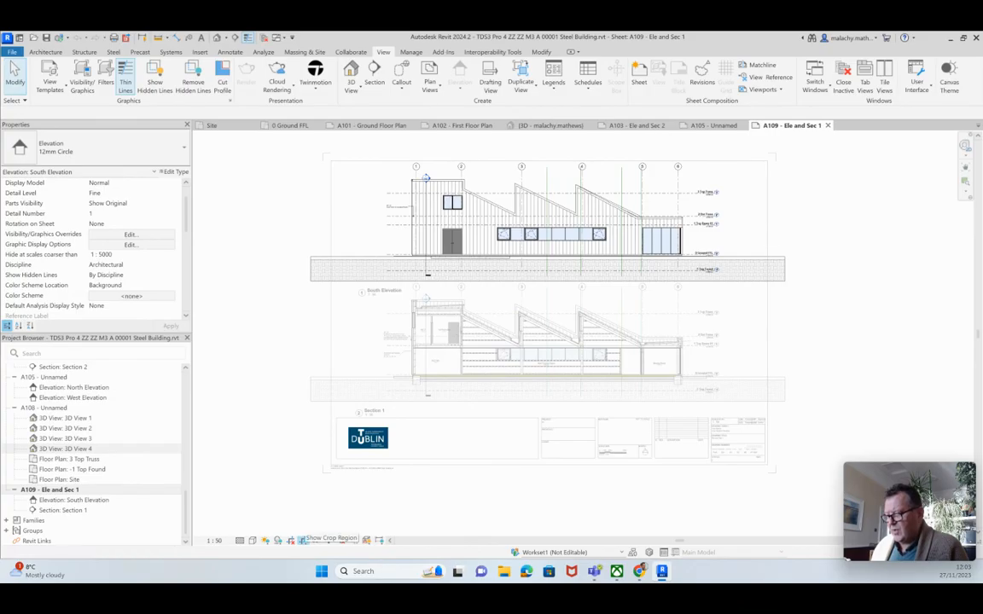
pyautogui.click(300, 540)
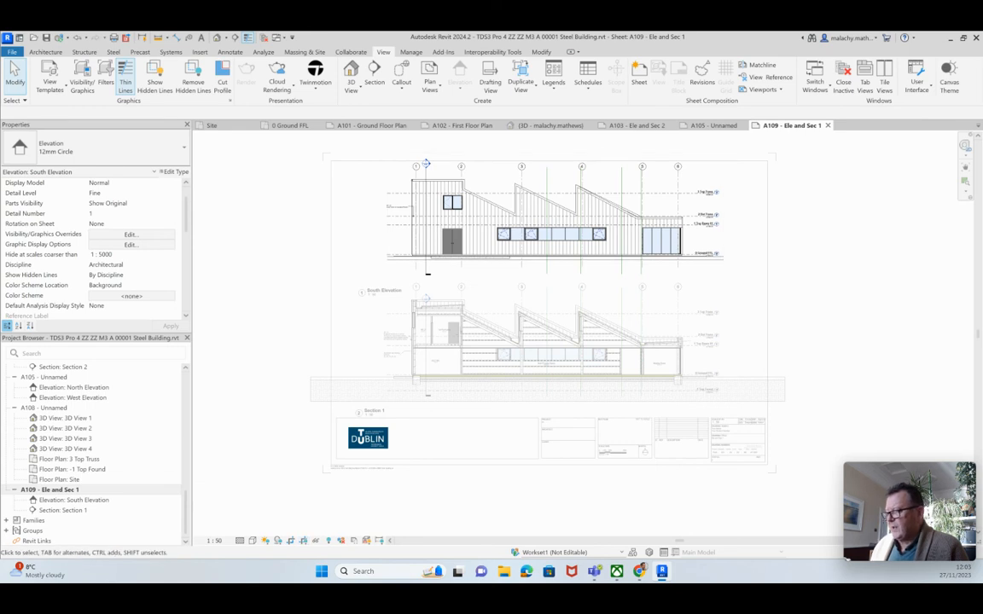
pyautogui.rightClick(501, 218)
pyautogui.click(527, 263)
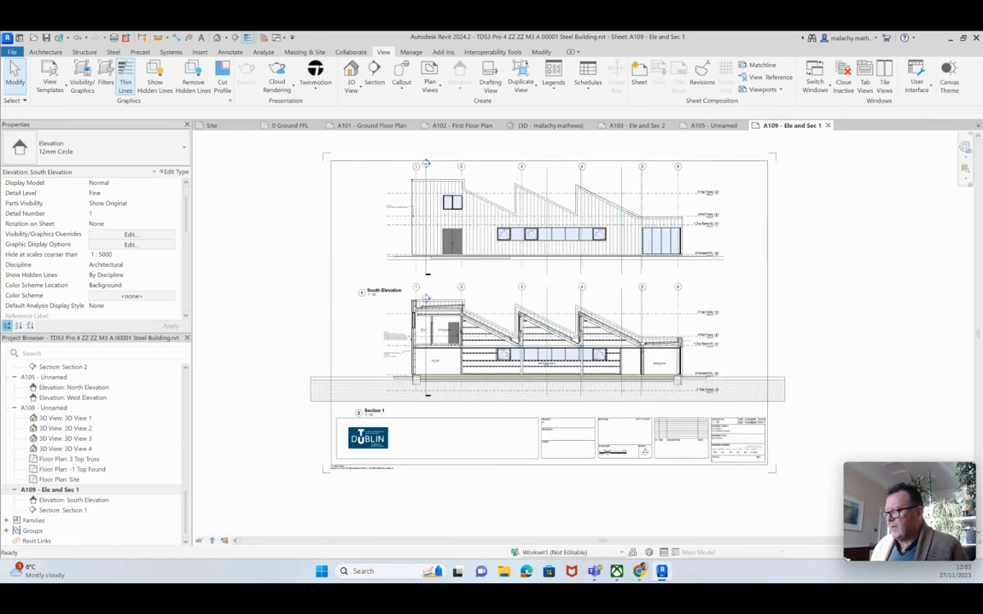
pyautogui.press('Escape')
# Crop the Section 1 viewport and raise its bottom crop edge to trim the ground strip
pyautogui.rightClick(485, 338)
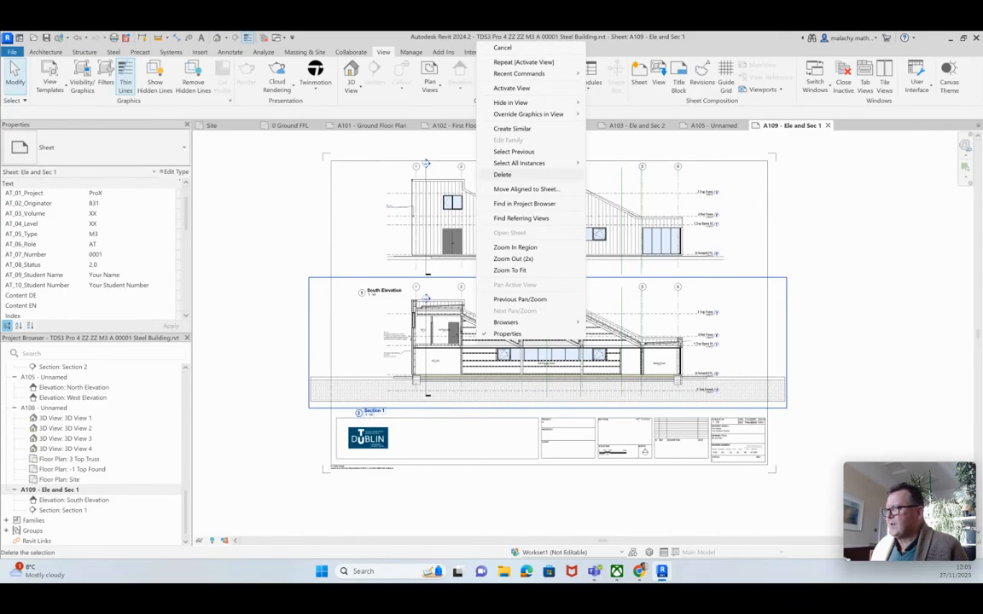
pyautogui.click(511, 88)
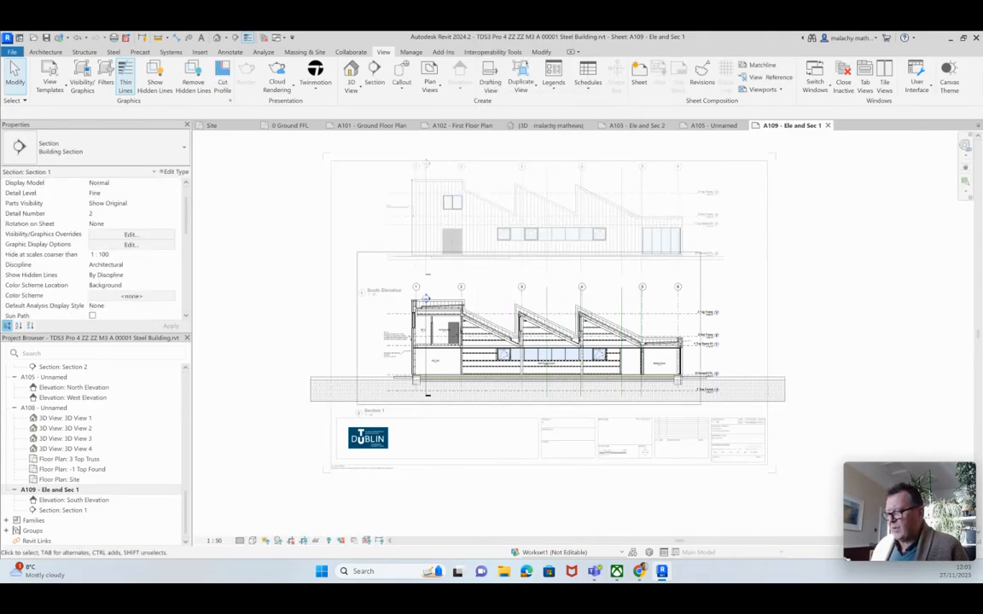
pyautogui.click(291, 541)
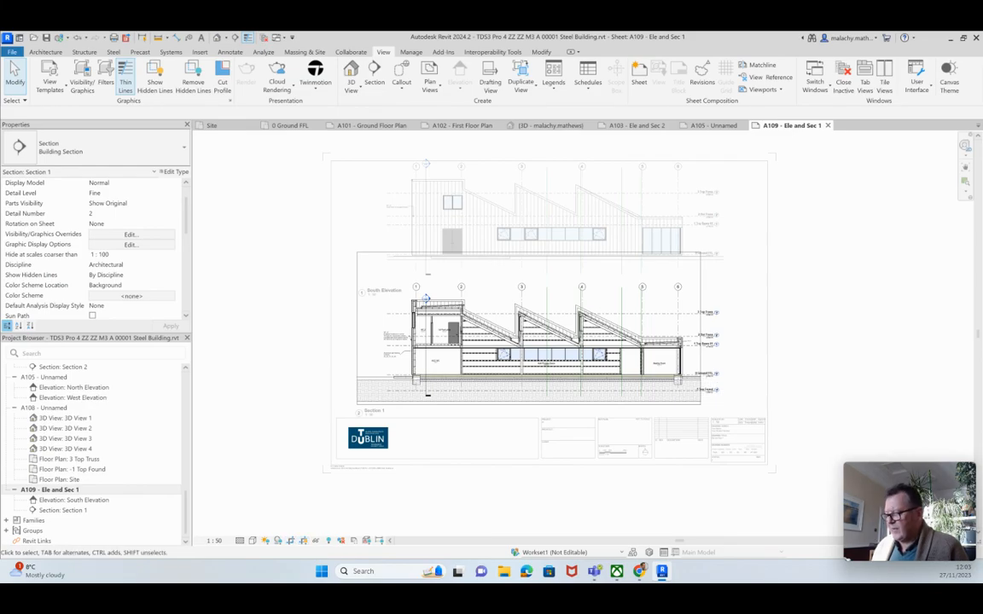
pyautogui.click(428, 394)
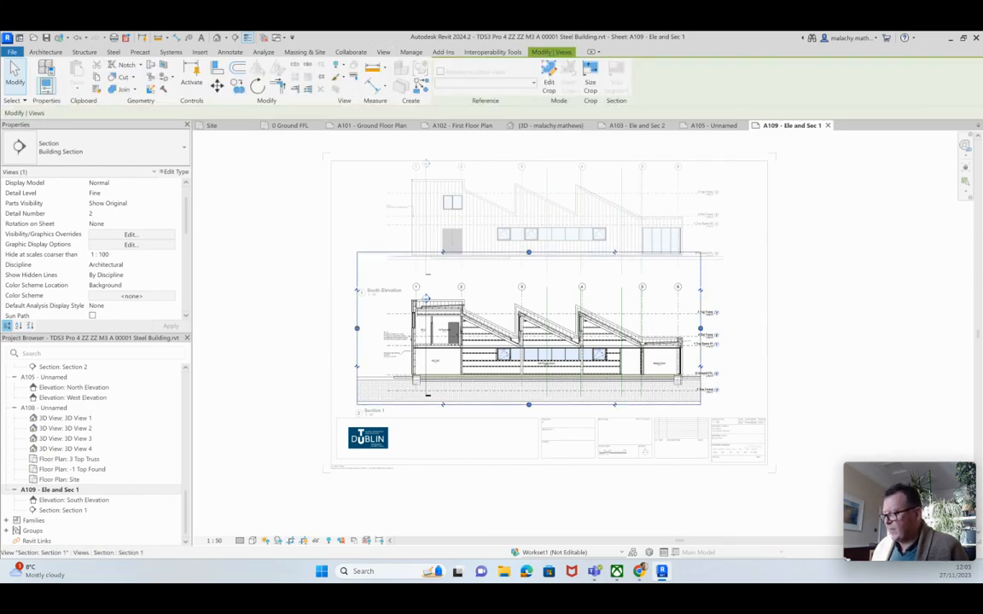
pyautogui.moveTo(530, 404); pyautogui.dragTo(529, 398)
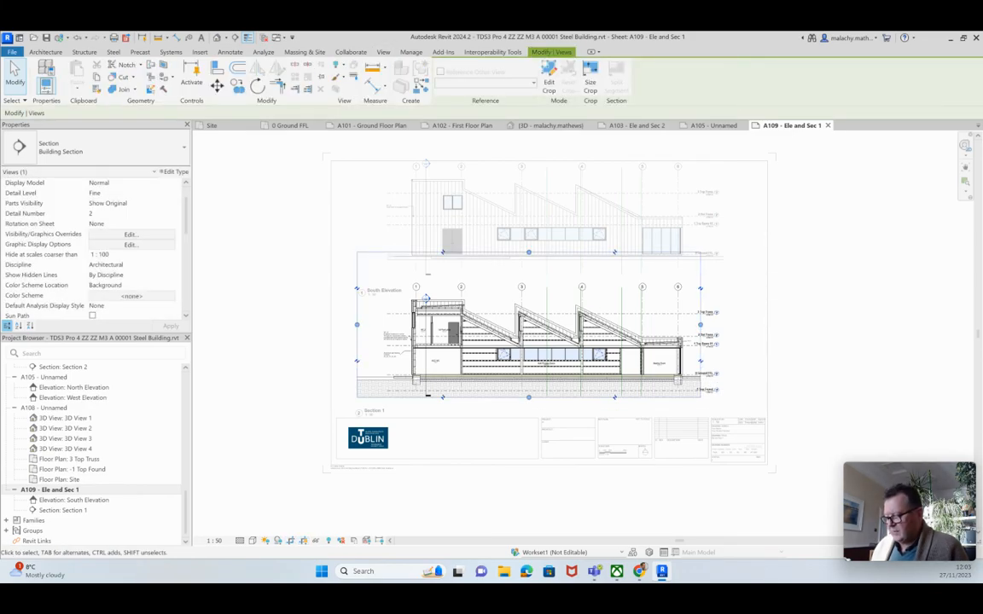
pyautogui.press('Escape')
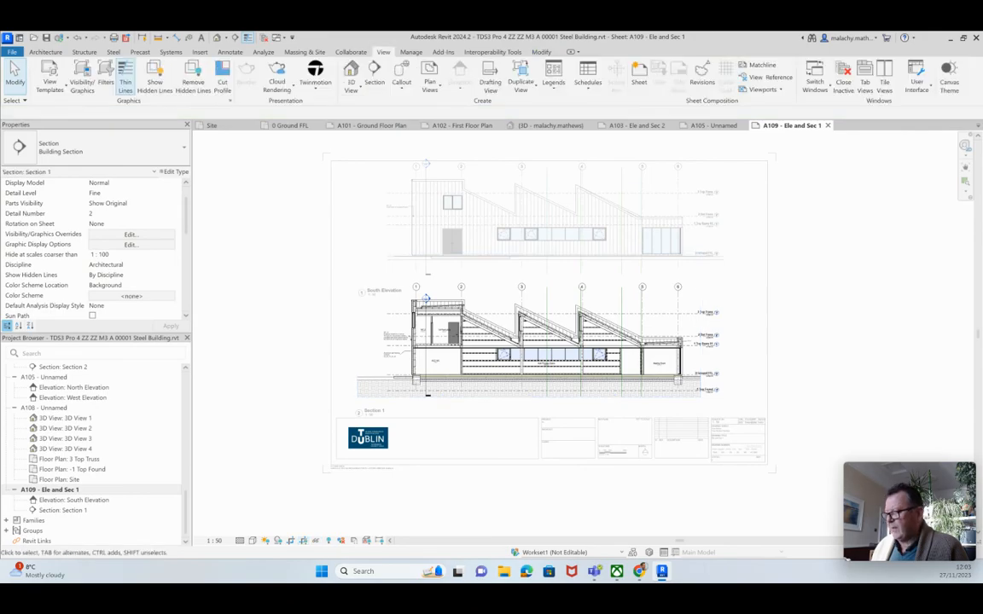
pyautogui.rightClick(508, 339)
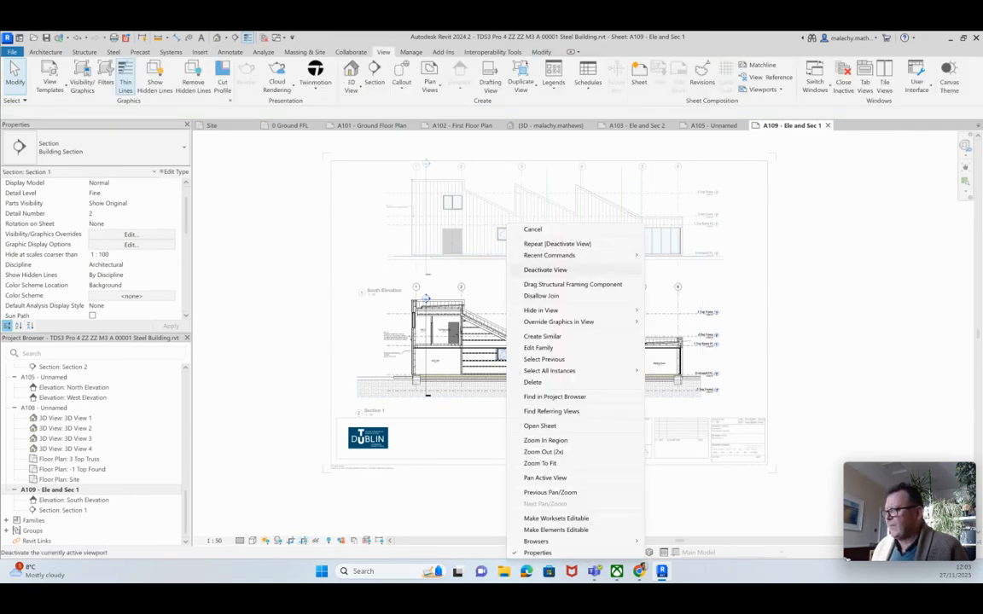
pyautogui.click(545, 270)
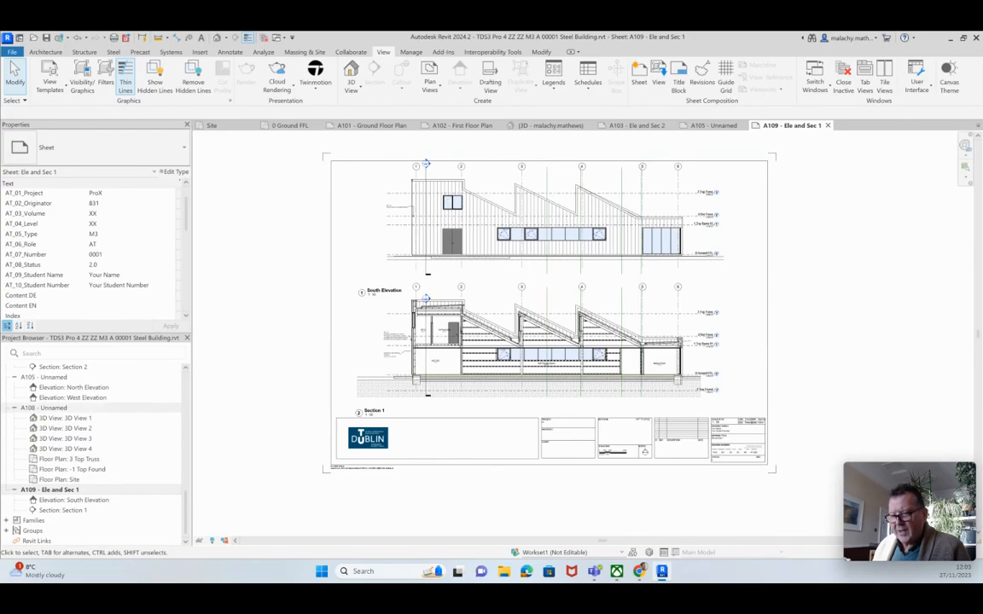
# Open sheet A108 - Unnamed from the Project Browser
pyautogui.doubleClick(47, 408)
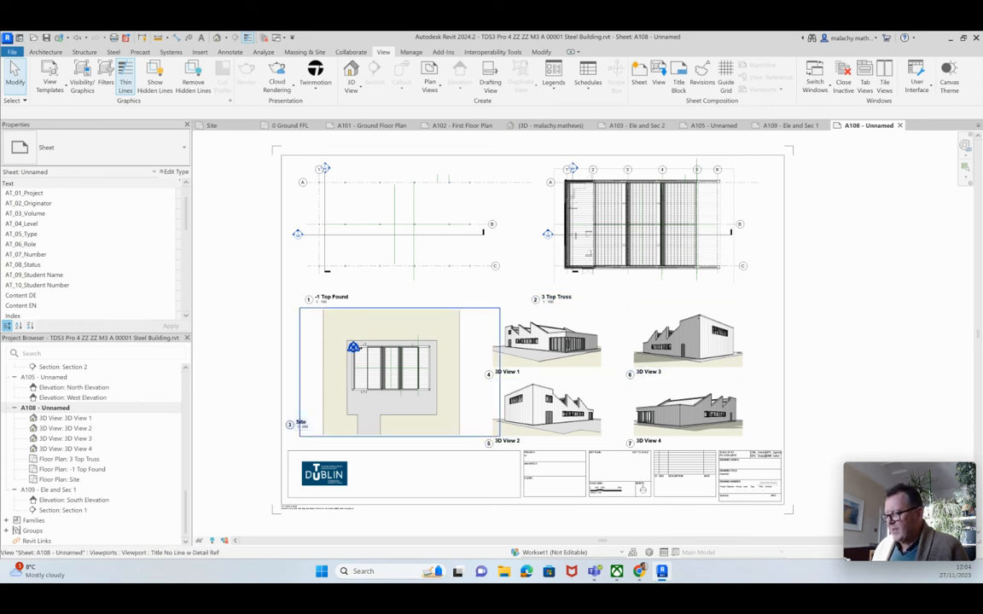
pyautogui.scroll(-3, 427, 439)
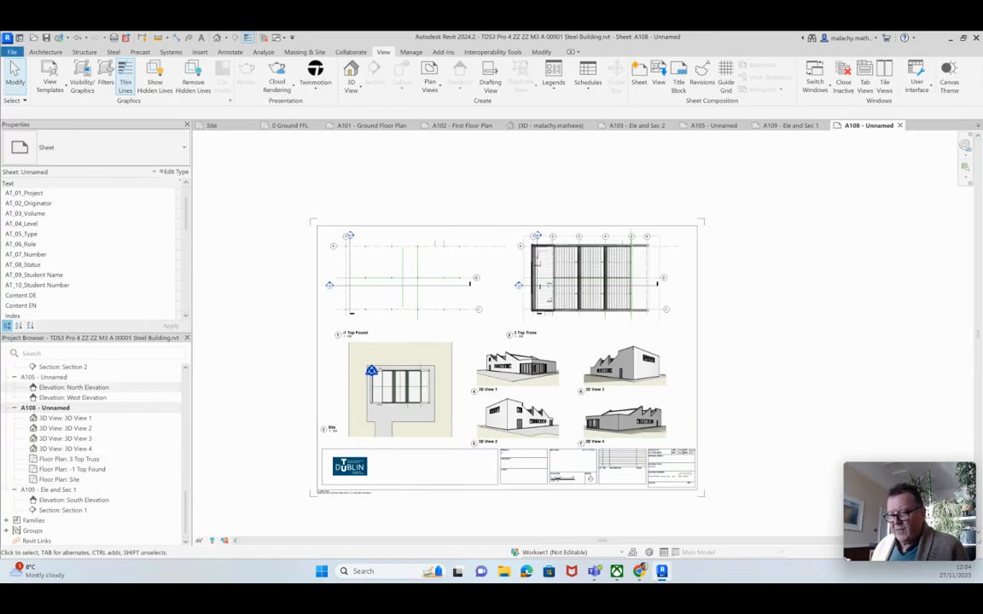
pyautogui.scroll(4, 86, 452)
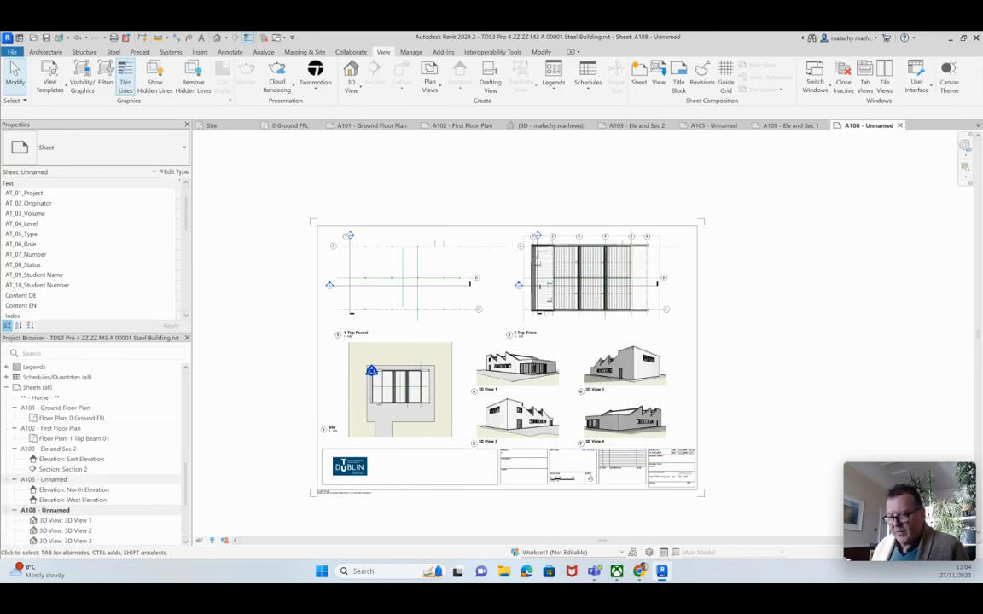
# Collapse the A101, A102 and A103 sheet entries and recentre the A108 sheet view
pyautogui.click(14, 408)
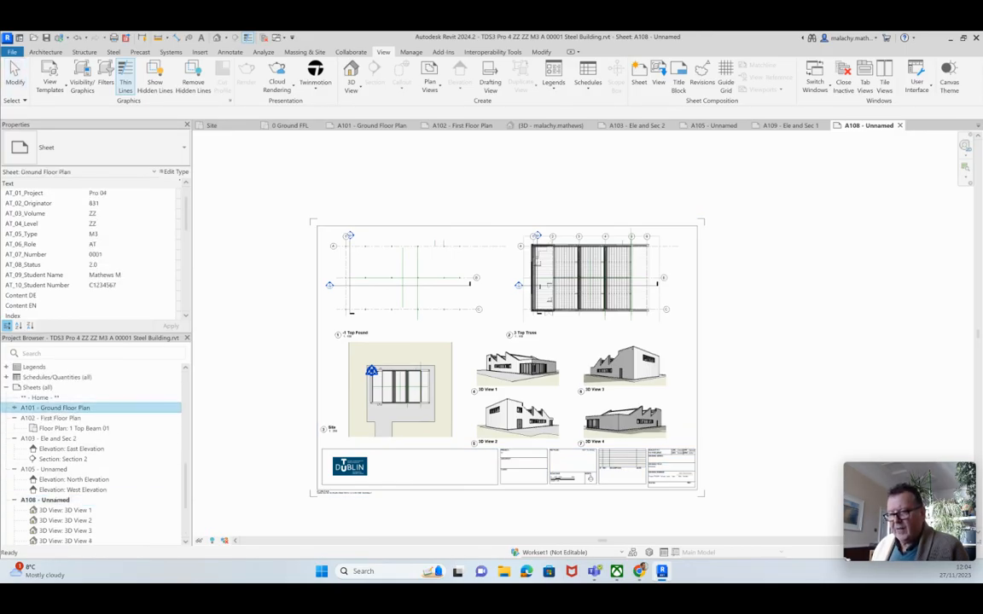
pyautogui.click(15, 418)
pyautogui.click(15, 428)
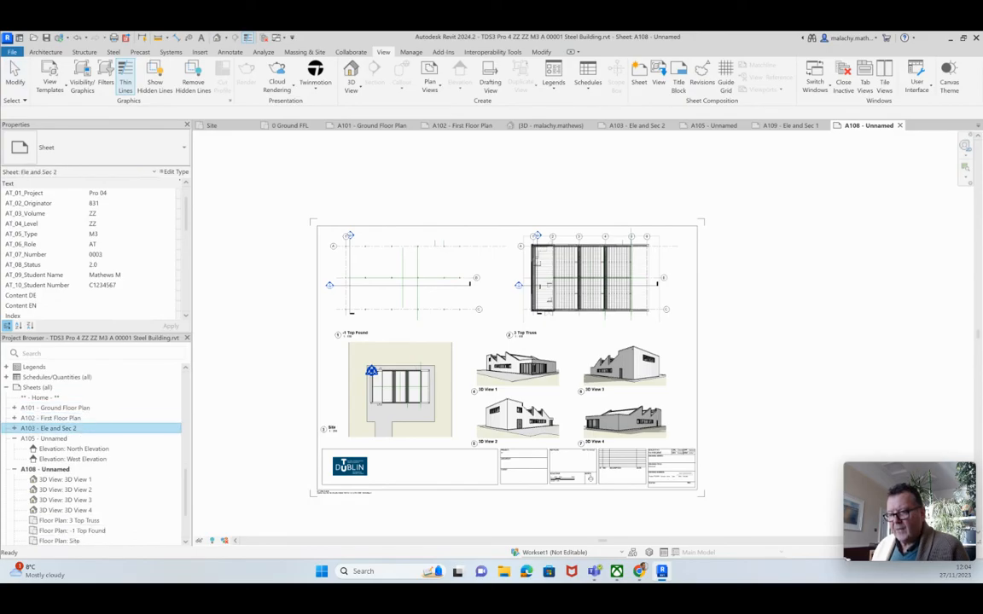
pyautogui.scroll(-1, 260, 440)
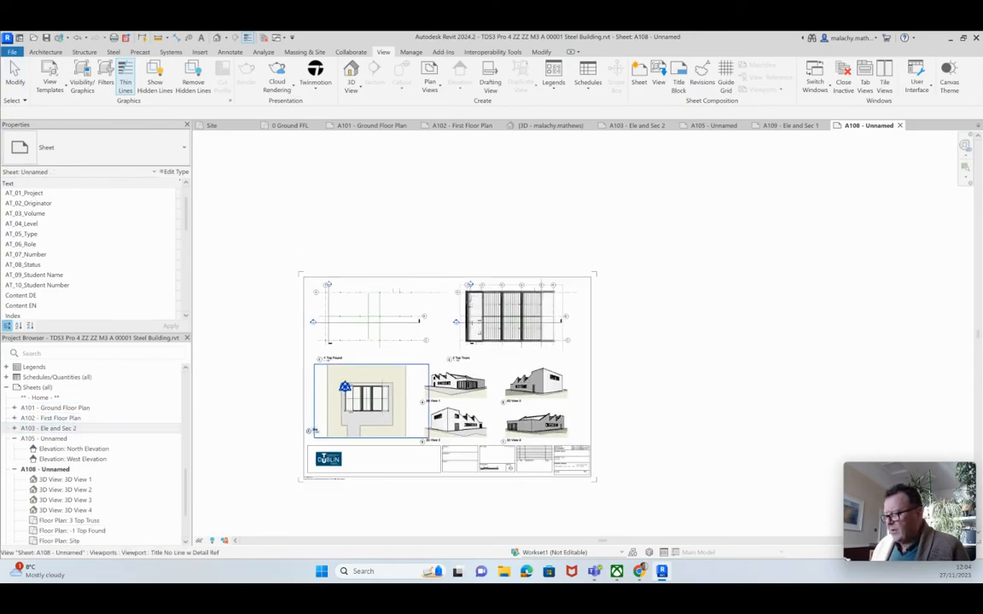
pyautogui.moveTo(251, 410); pyautogui.dragTo(224, 403, button='middle')
pyautogui.scroll(4, 329, 403)
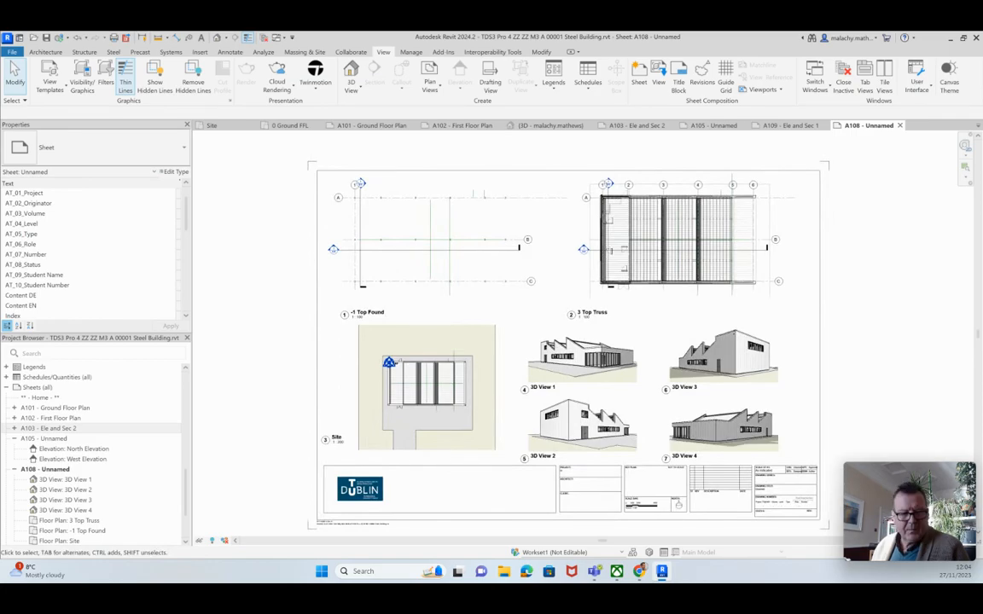